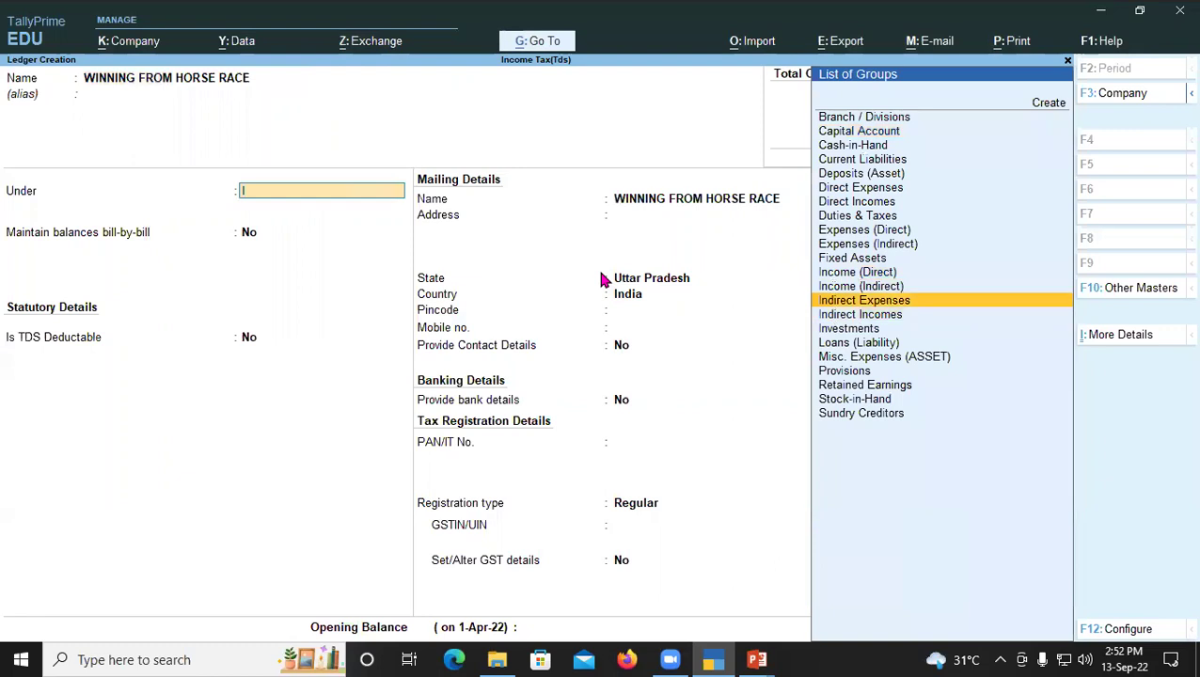
- Place the WINNING FROM HORSE RACE ledger under Indirect Expenses, keep Services as its supply type, and make TDS applicable
key("Return")
key("Return")
key("Return")
key("Return")
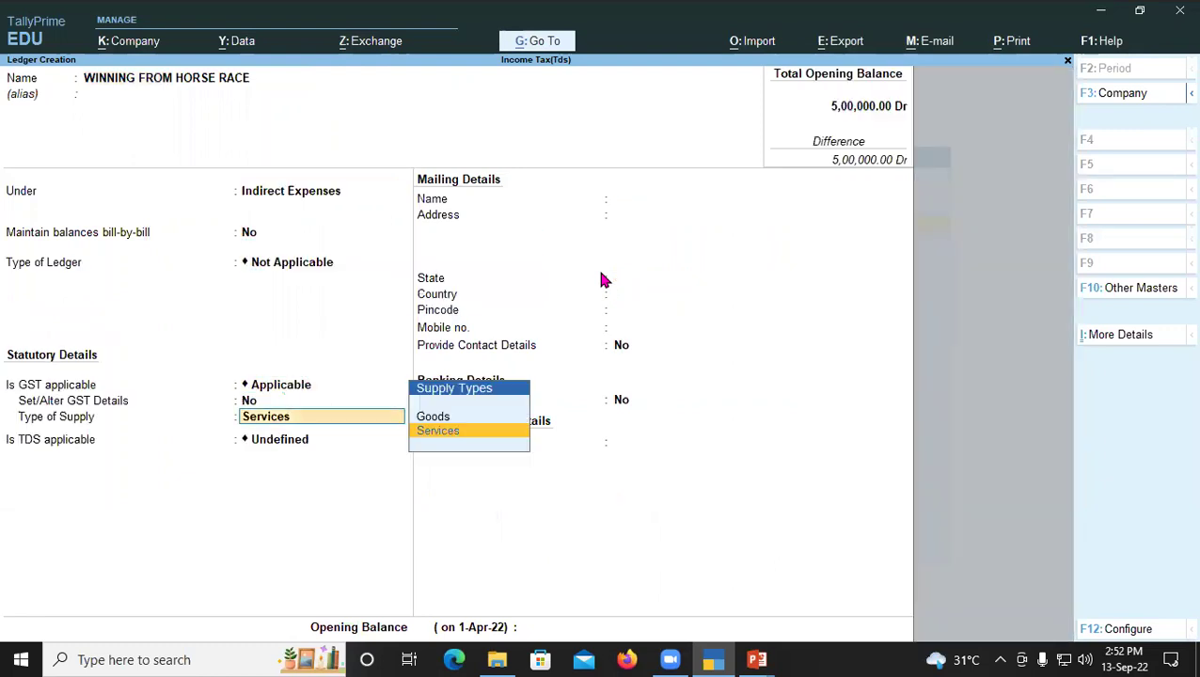
key("Return")
key("BackSpace")
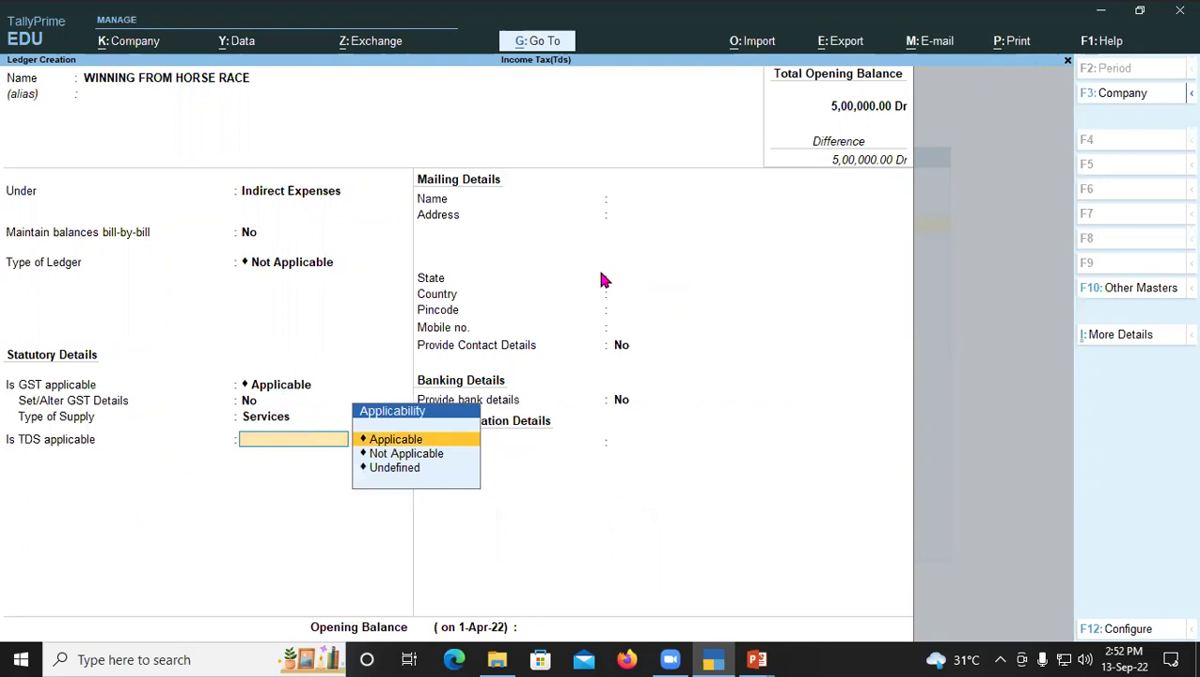
key("Return")
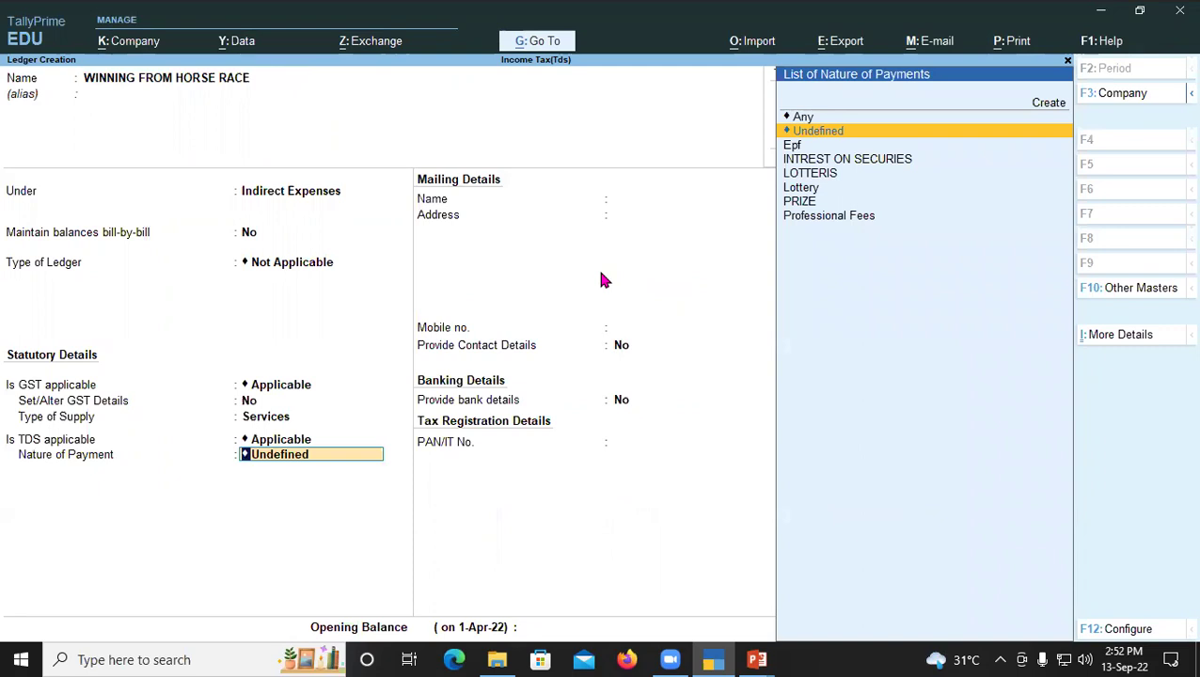
- Start a new TDS nature of payment named HORSE RACE with section 194BB and no relaxation for non-residents
key("alt")
key("alt+c")
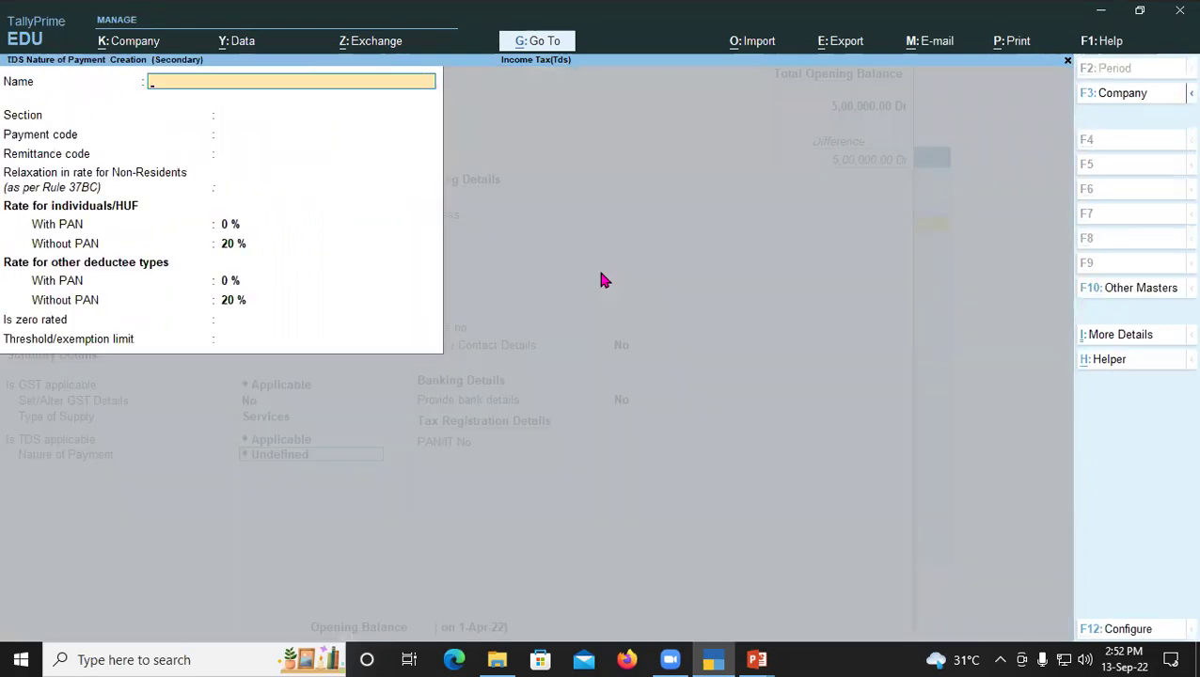
type("HORSE RACE")
key("Return")
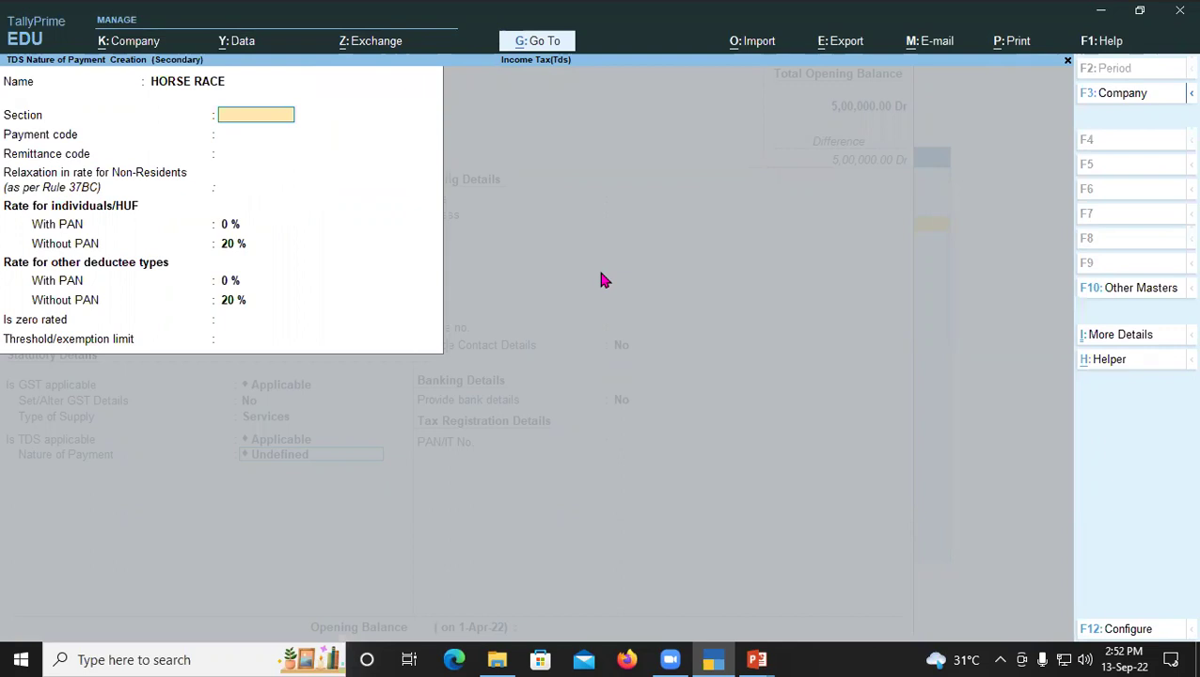
type("9")
key("BackSpace")
type("194BB")
key("Return")
key("Return")
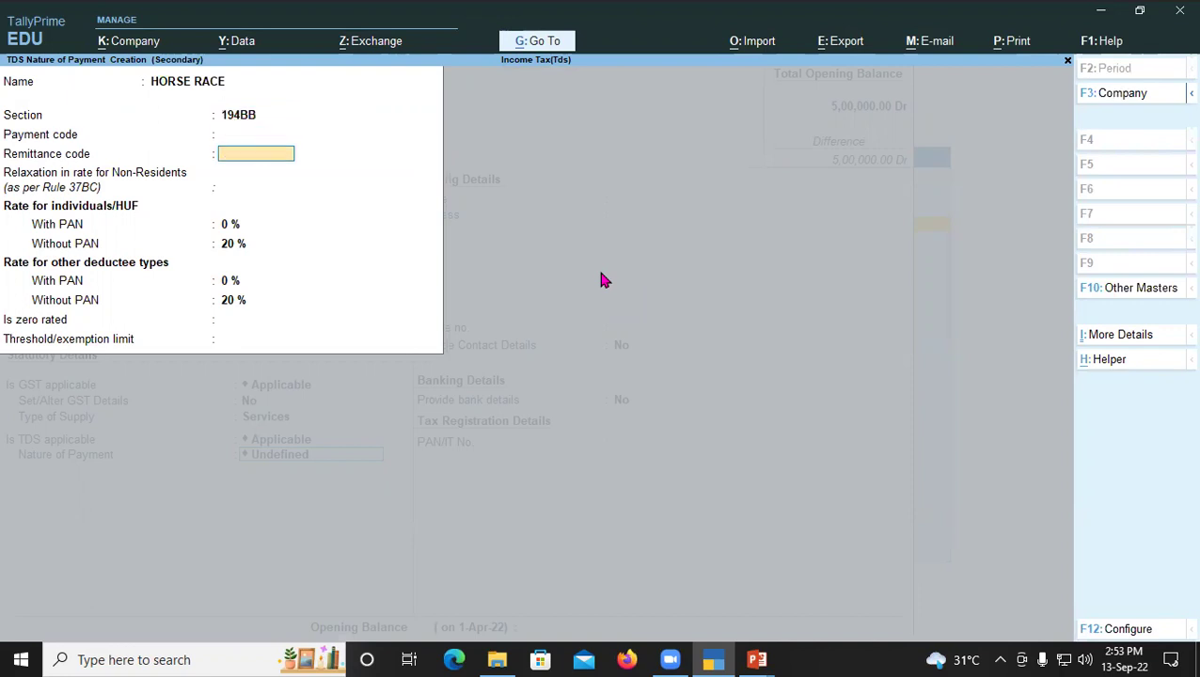
key("Return")
key("Return")
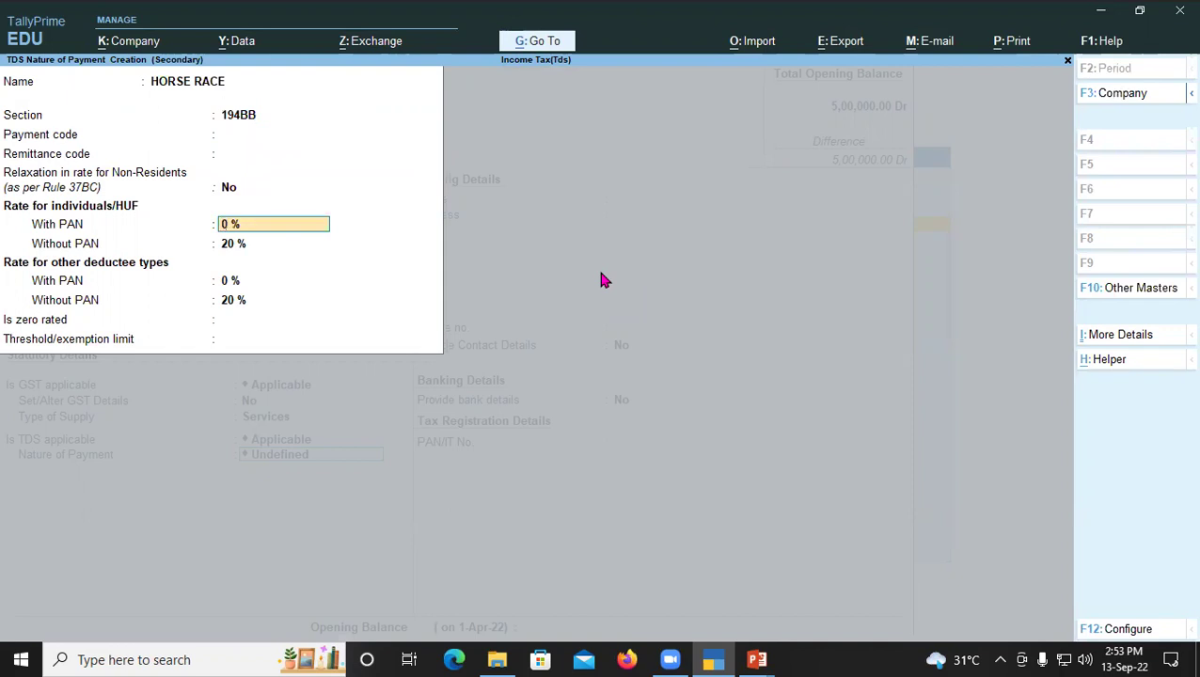
- Set the HORSE RACE with-PAN rate to 30% and threshold limit to 10,000, keep the without-PAN rates, and save the nature of payment
type("30")
key("Return")
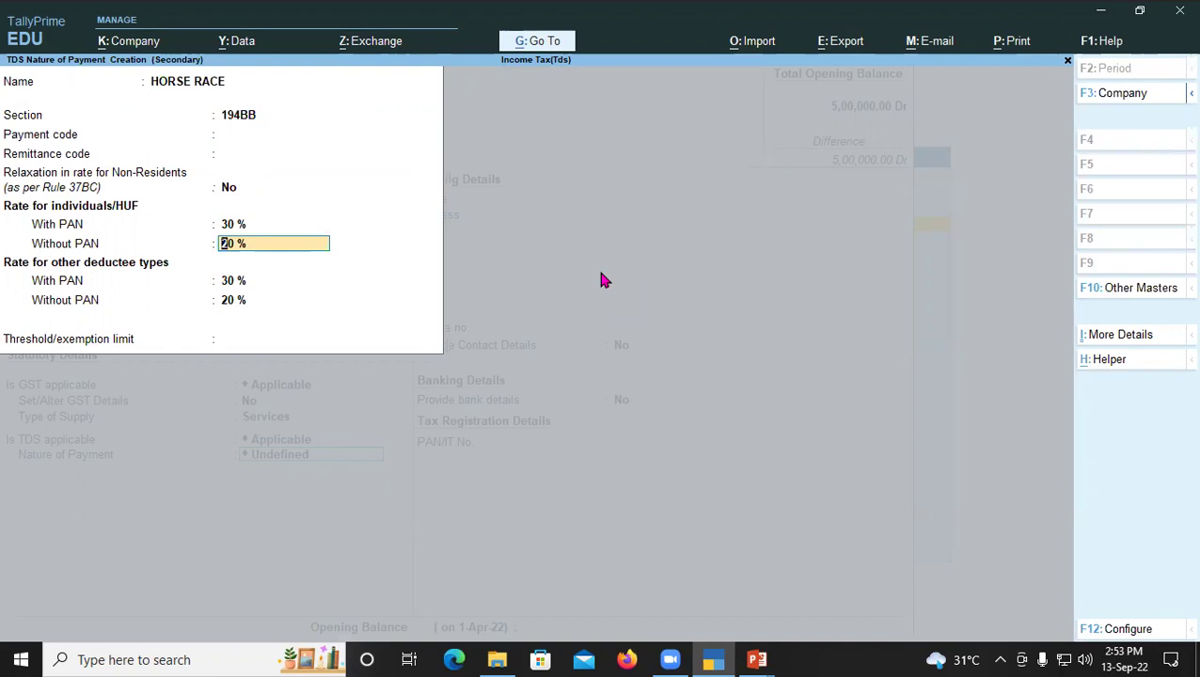
key("Return")
key("Return")
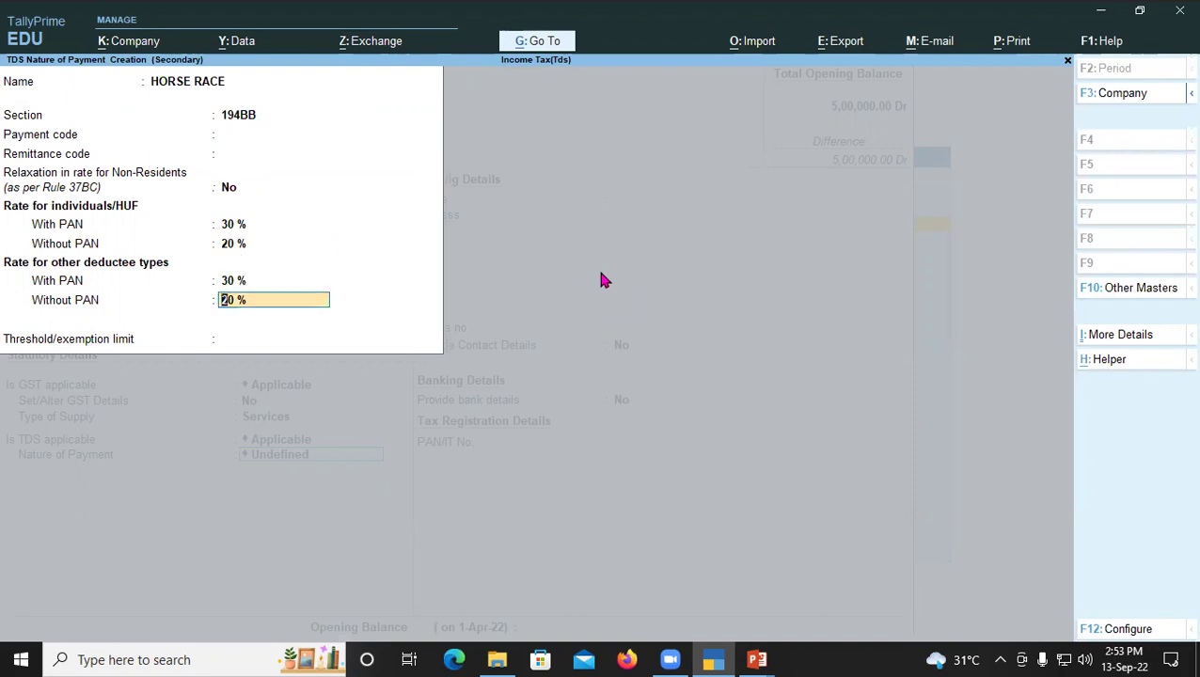
key("Return")
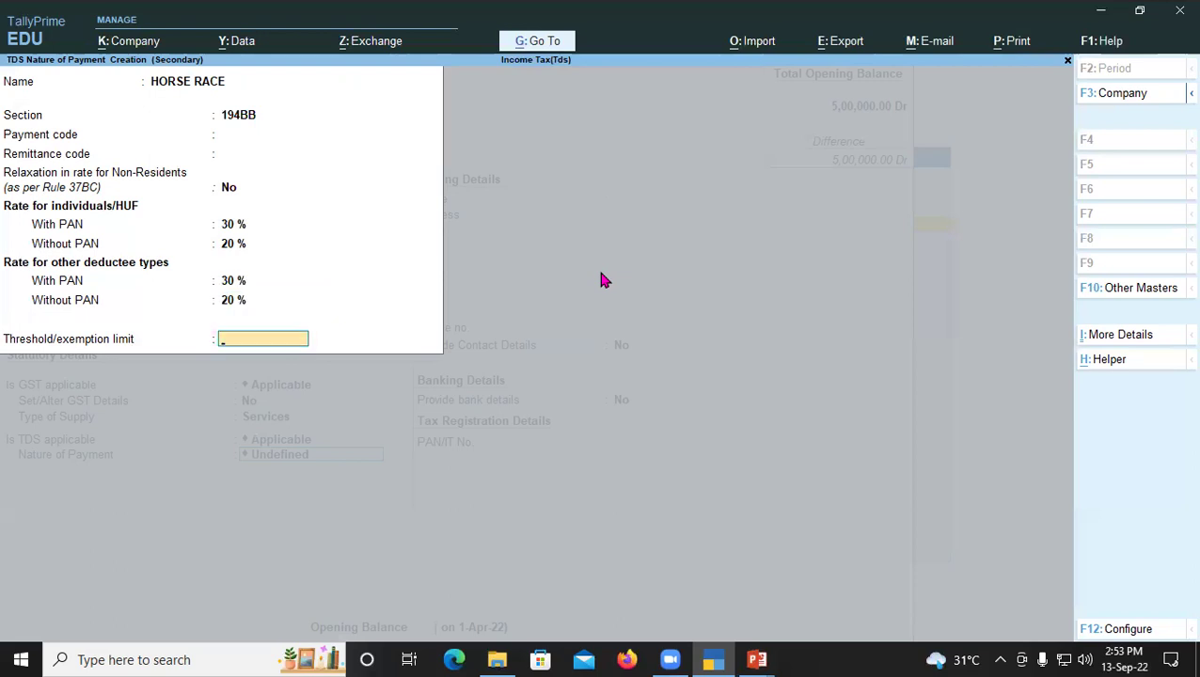
type("10000")
key("Return")
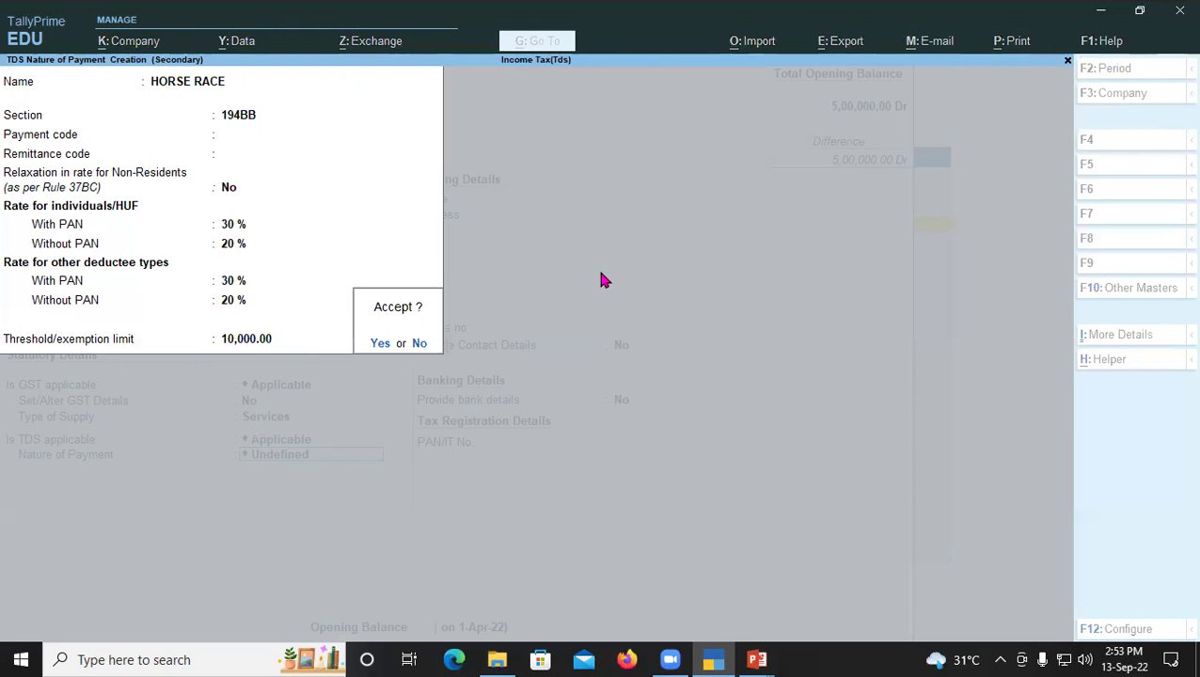
key("Return")
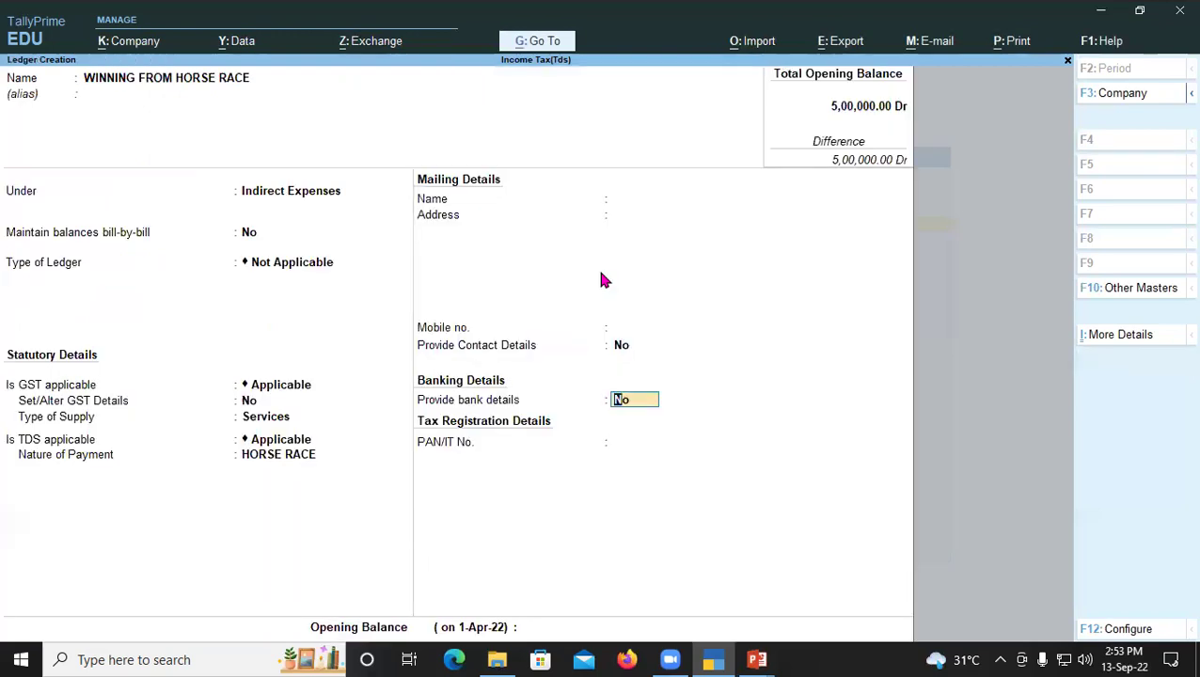
- Keep bank details at No and save the WINNING FROM HORSE RACE ledger
key("Return")
key("Return")
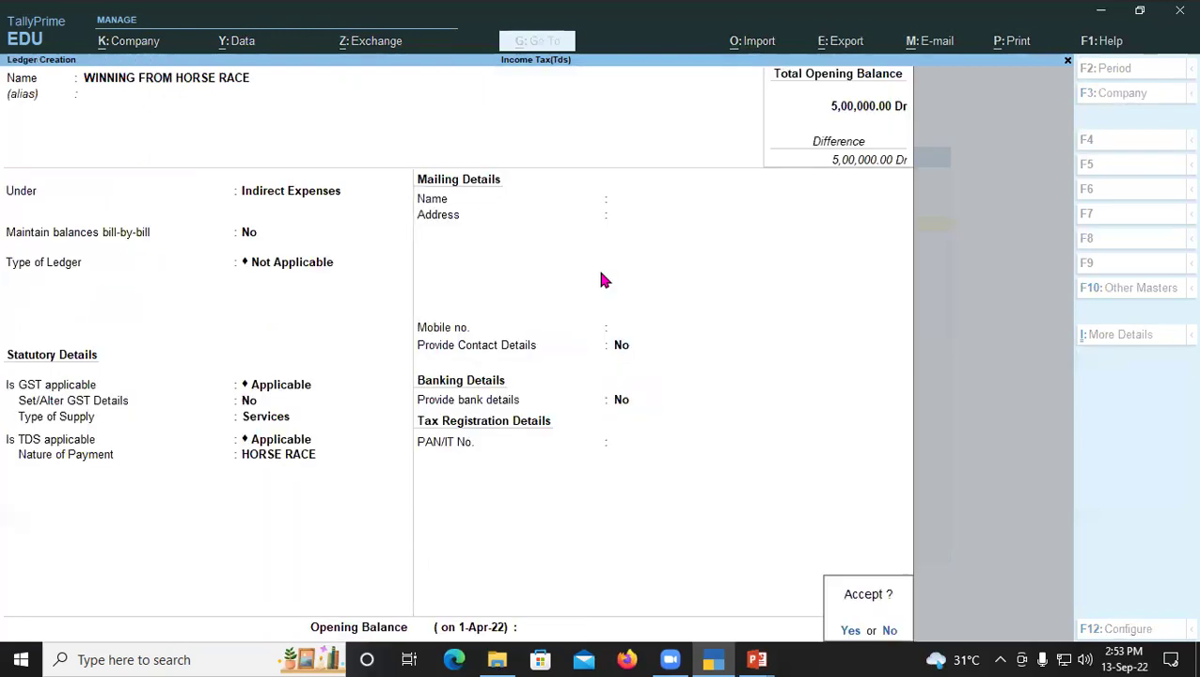
key("Return")
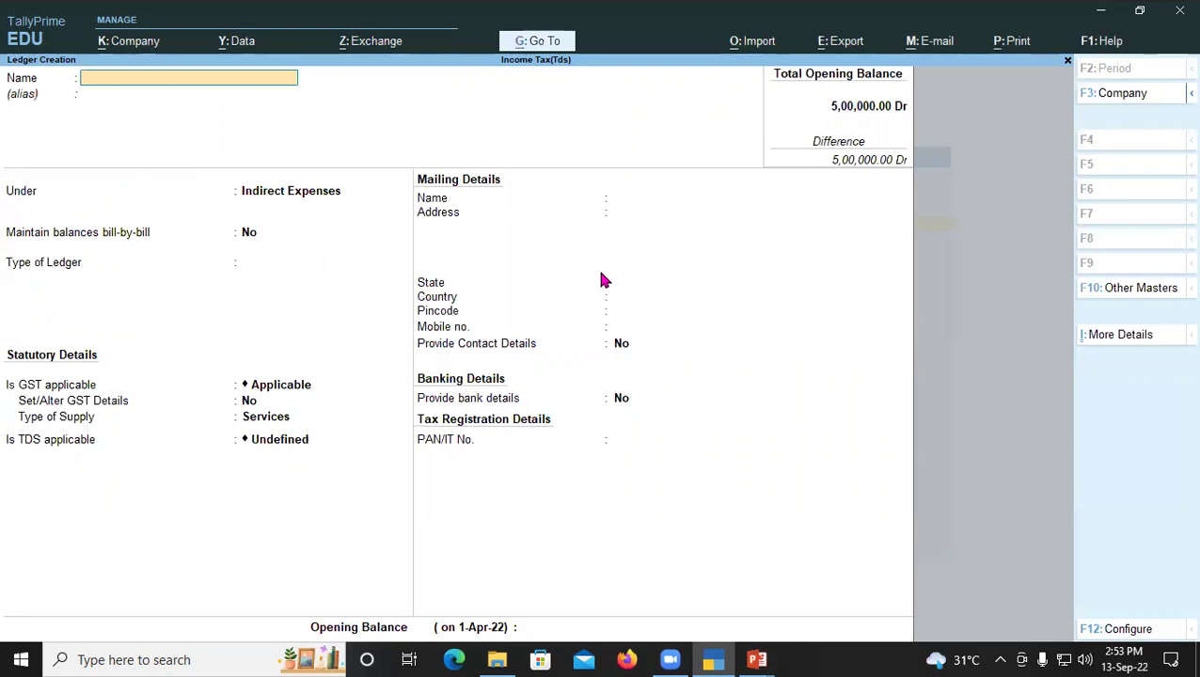
- Start a new ledger with the winner's name and group it under Sundry Creditors, keeping the default bill-by-bill settings
type("RAMESH")
key("Return")
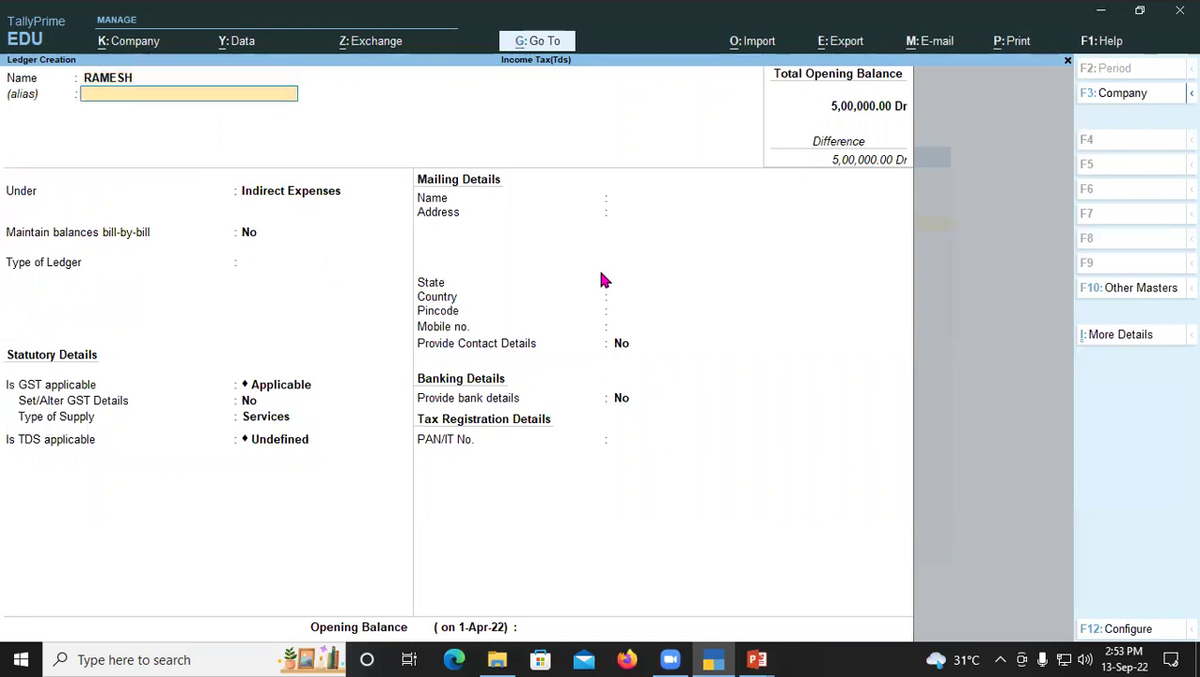
key("Return")
type("S")
key("Down")
key("Down")
key("Down")
key("Up")
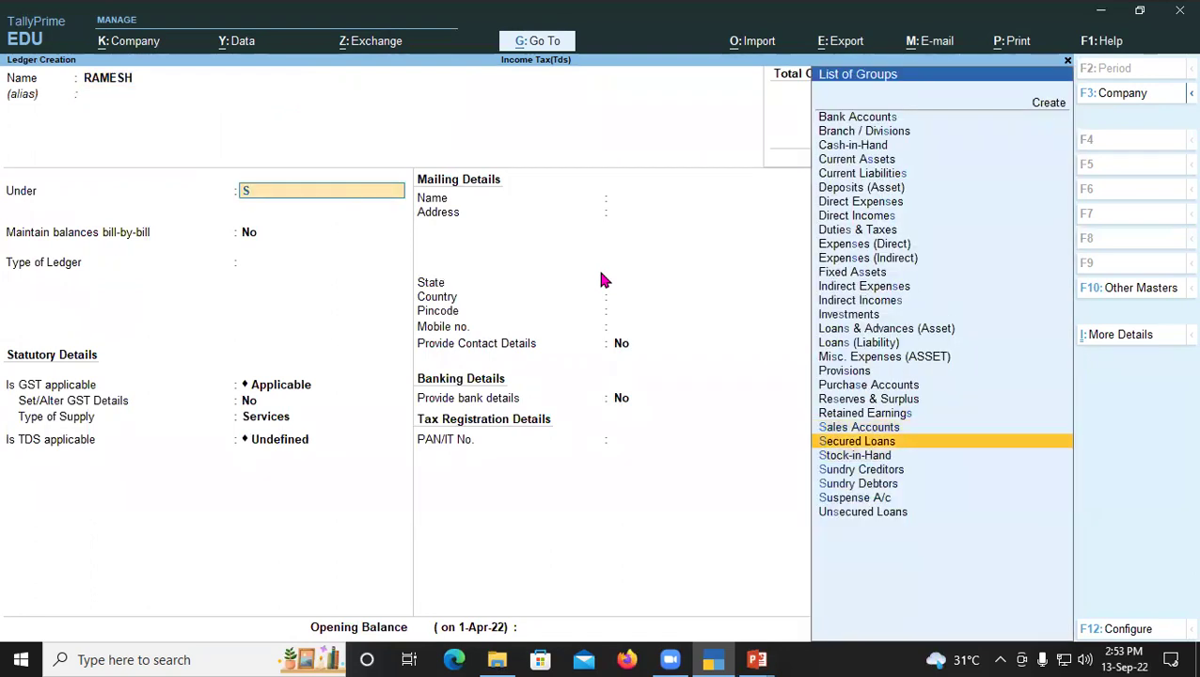
key("Down")
key("Down")
key("Return")
key("Return")
key("Return")
key("Return")
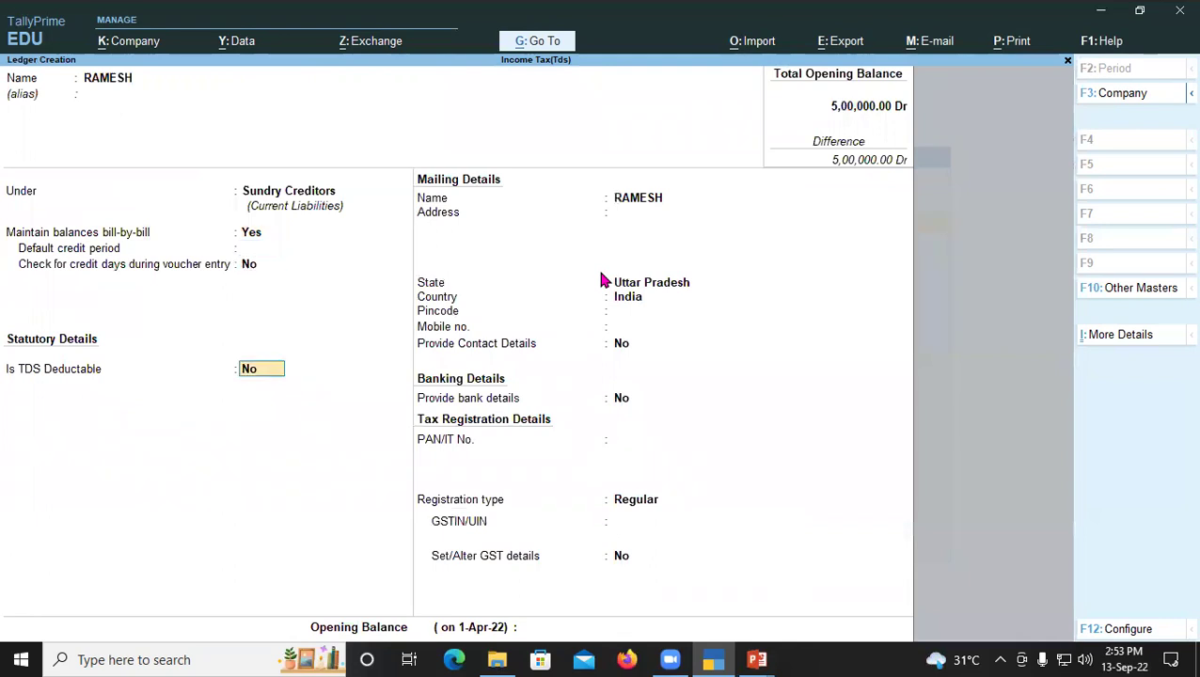
- Make TDS deductable for the creditor ledger, with deductee type Body of Individuals and TDS deducted in the same voucher
type("y")
key("Return")
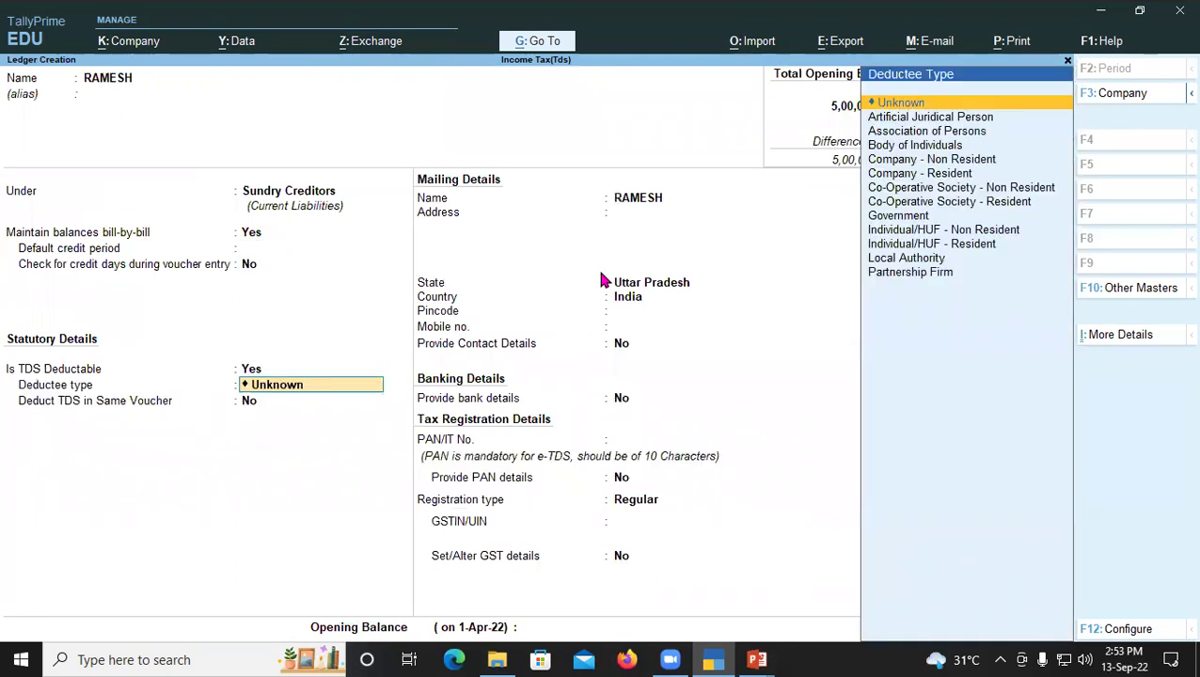
key("Down")
key("Down")
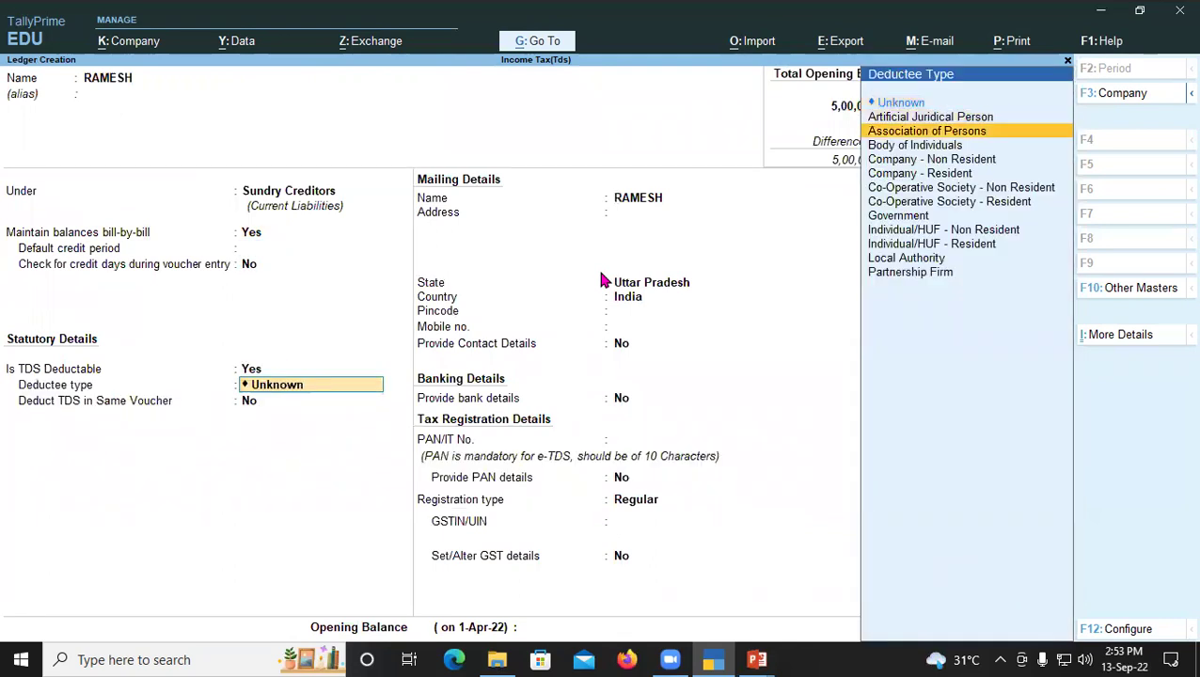
key("Down")
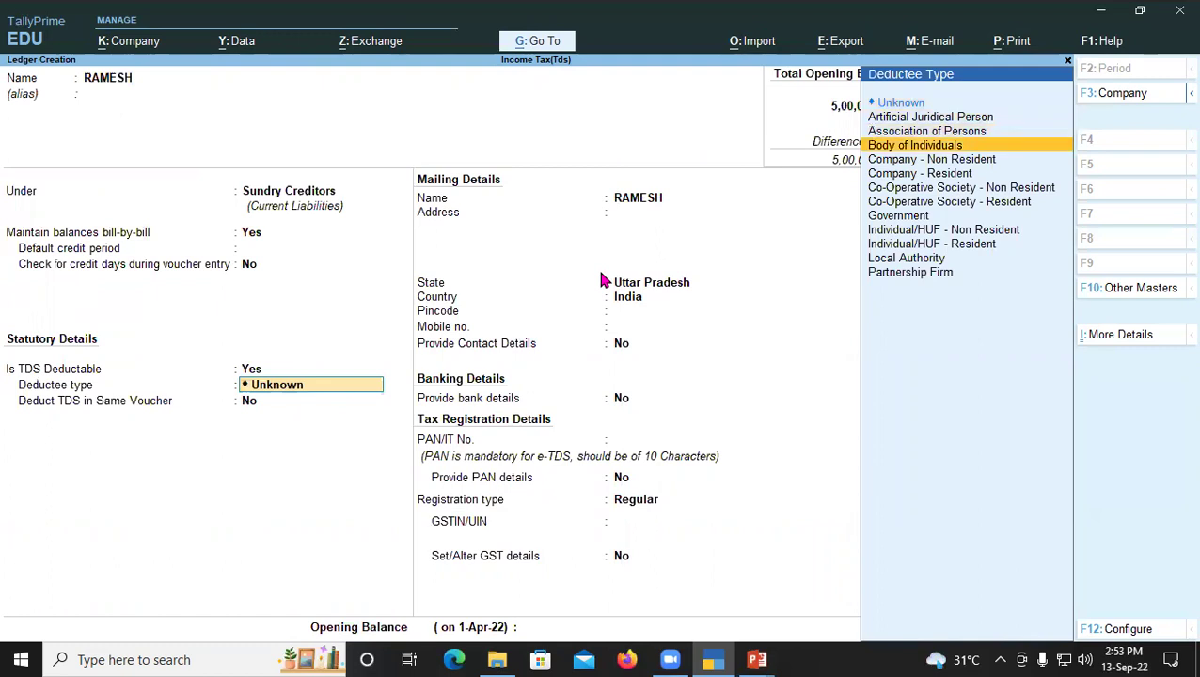
key("Return")
type("y")
key("Return")
- Enter the creditor's PAN, keep the remaining tax registration defaults, save the ledger, and leave ledger creation
key("Return")
key("Return")
key("Return")
key("Return")
key("Return")
key("Return")
key("Return")
type("ASDFG1234R")
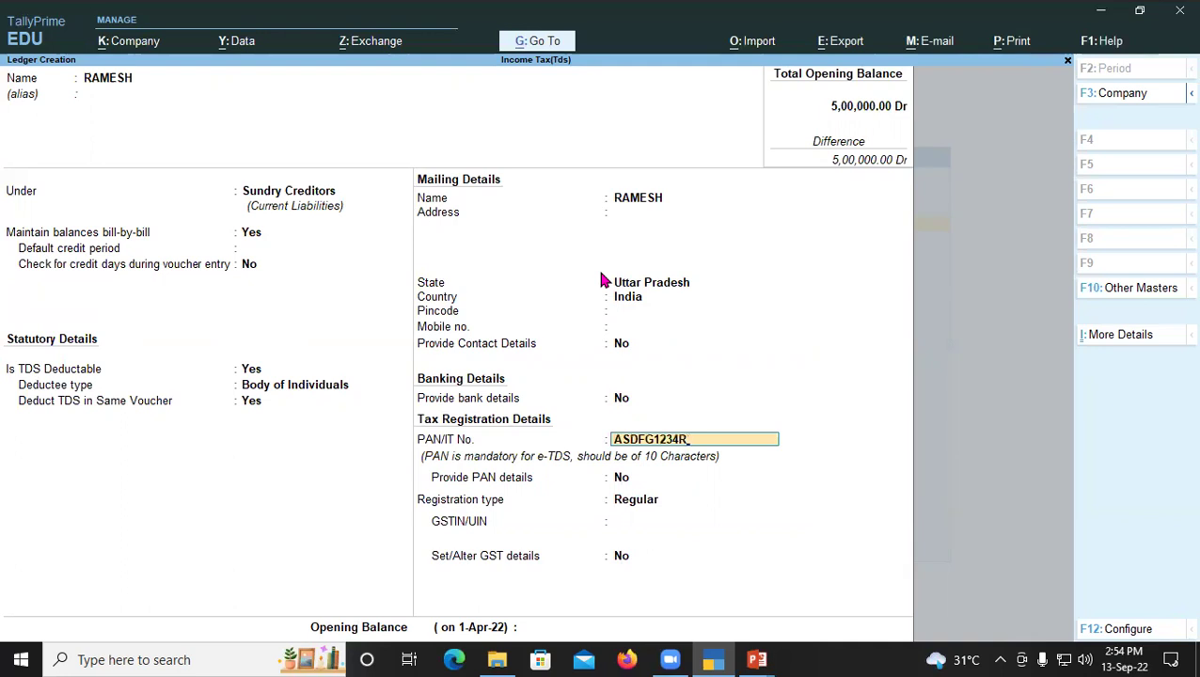
key("Return")
key("Return")
key("Return")
key("Return")
key("Return")
key("Return")
key("Return")
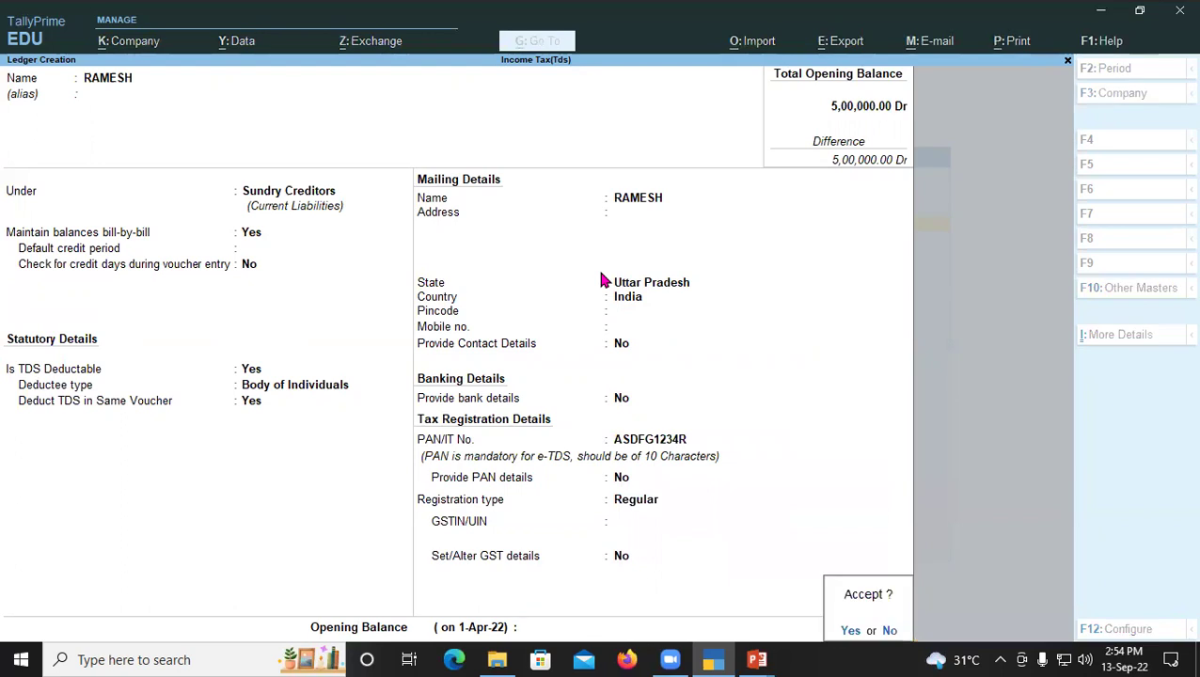
key("Return")
key("Escape")
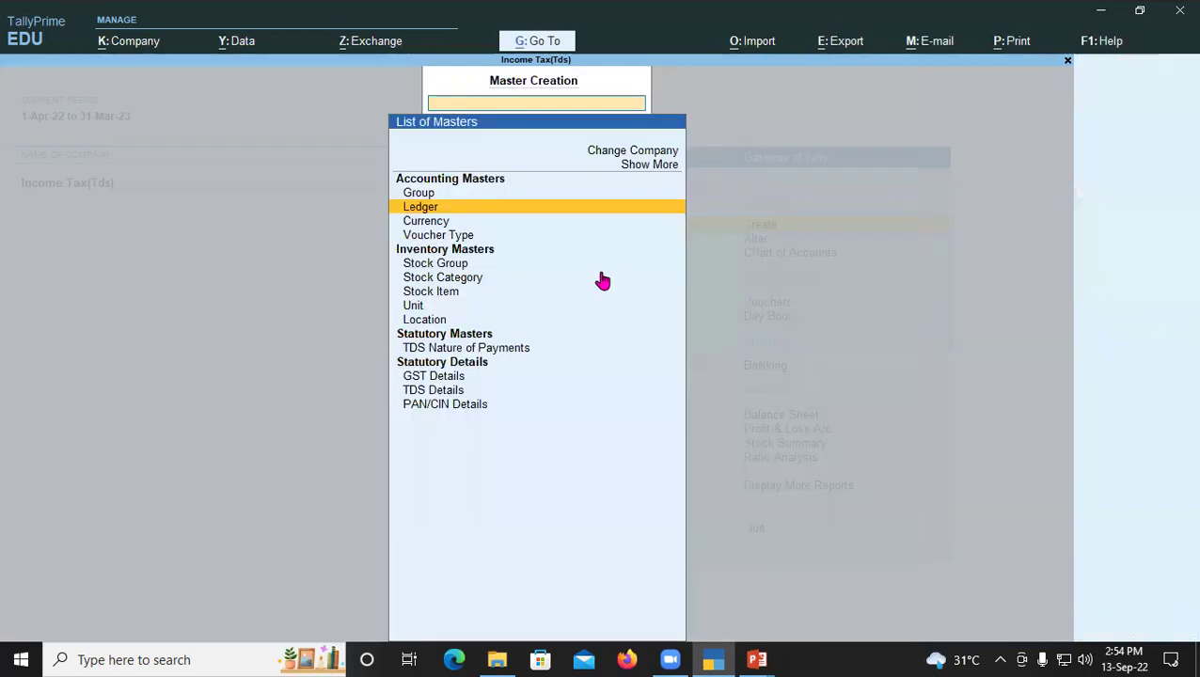
- Open voucher entry and switch the new voucher to the Journal type
key("Escape")
key("Down")
key("Down")
key("Down")
key("Return")
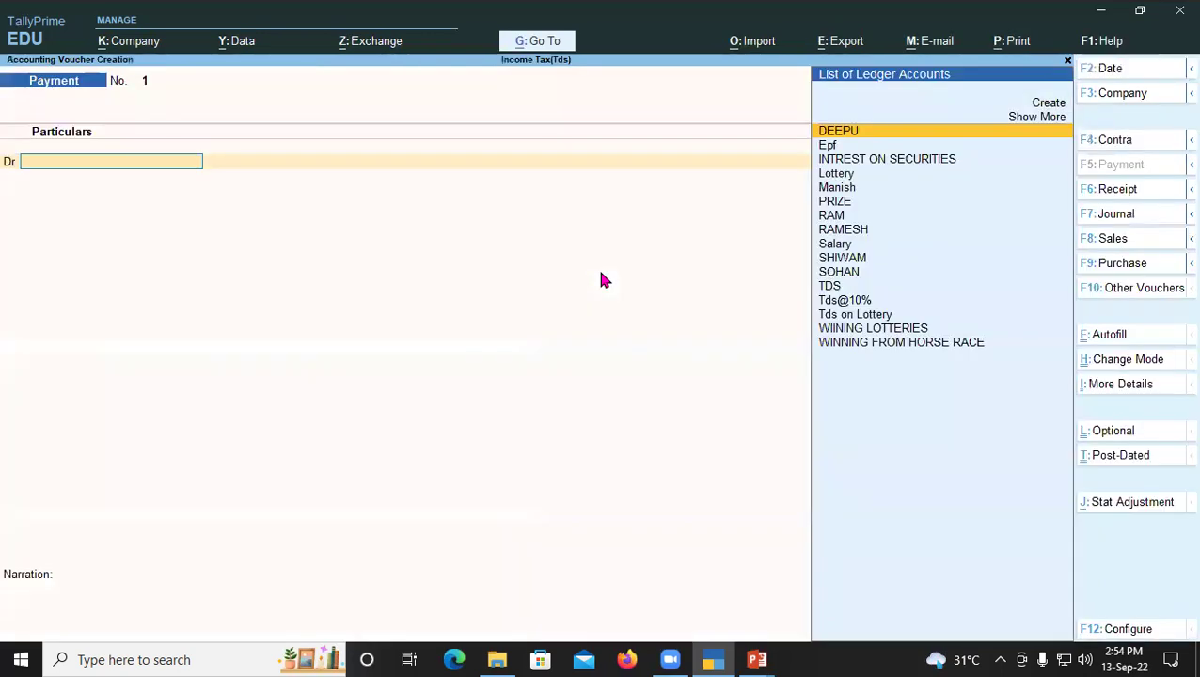
key("F7")
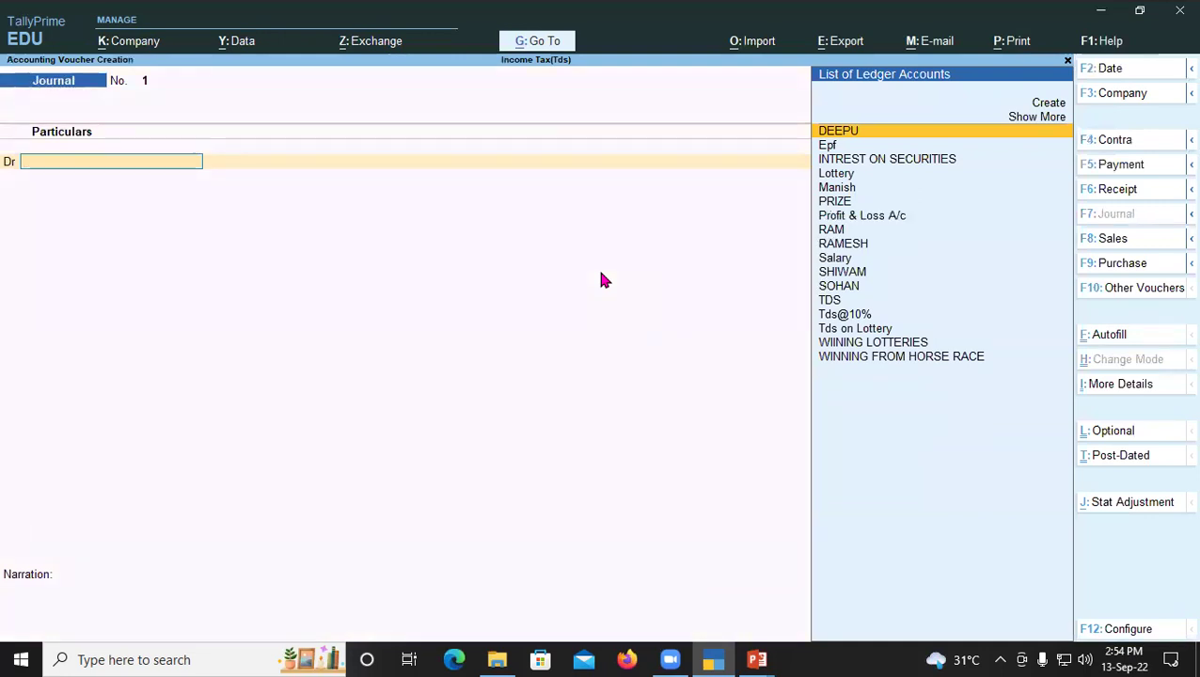
- Debit the WINNING FROM HORSE RACE ledger with 45,000 in the journal voucher
type("H")
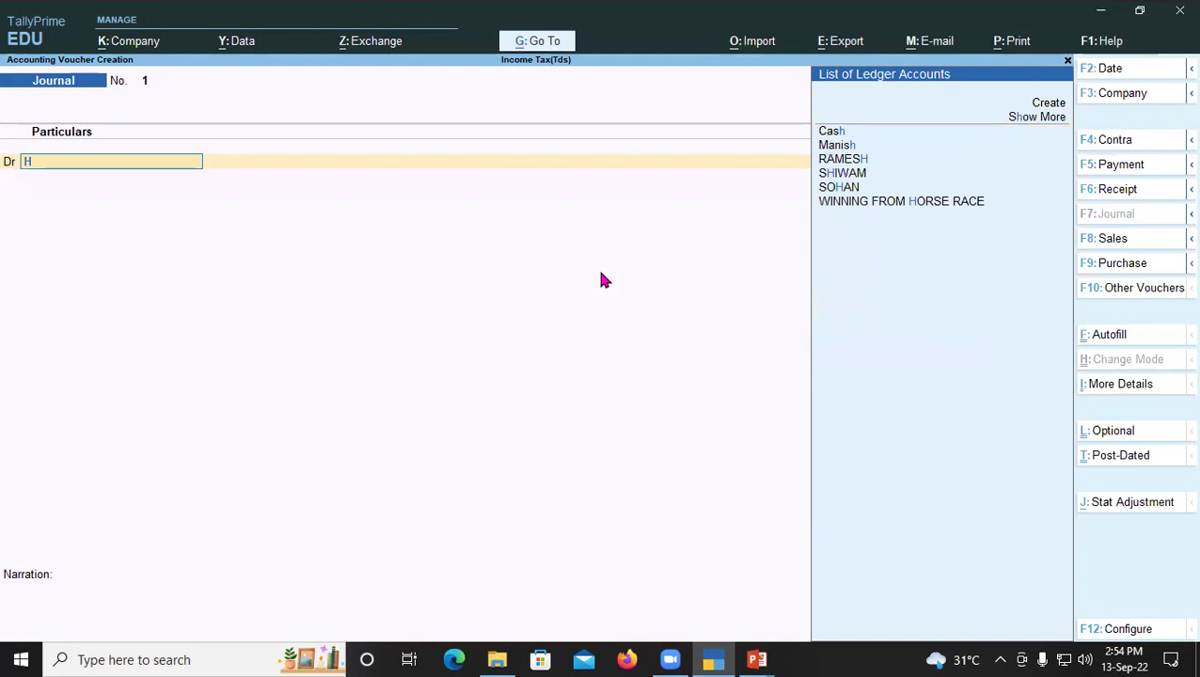
key("Down")
key("Down")
key("Down")
key("Down")
key("Down")
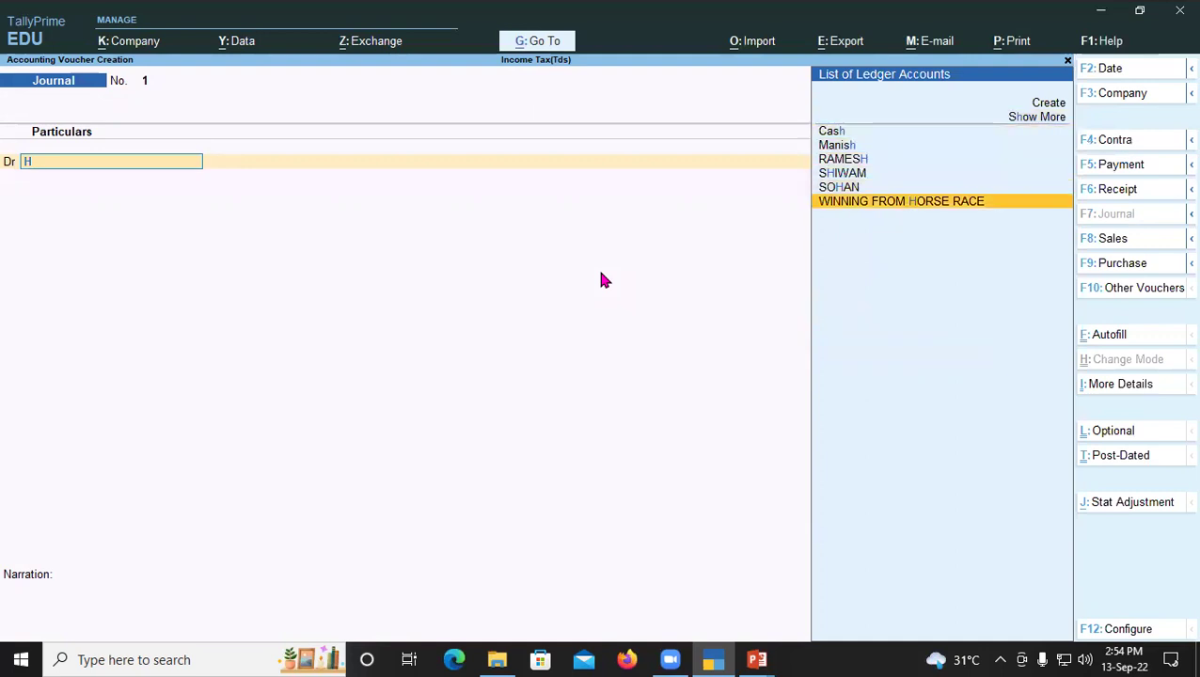
key("Return")
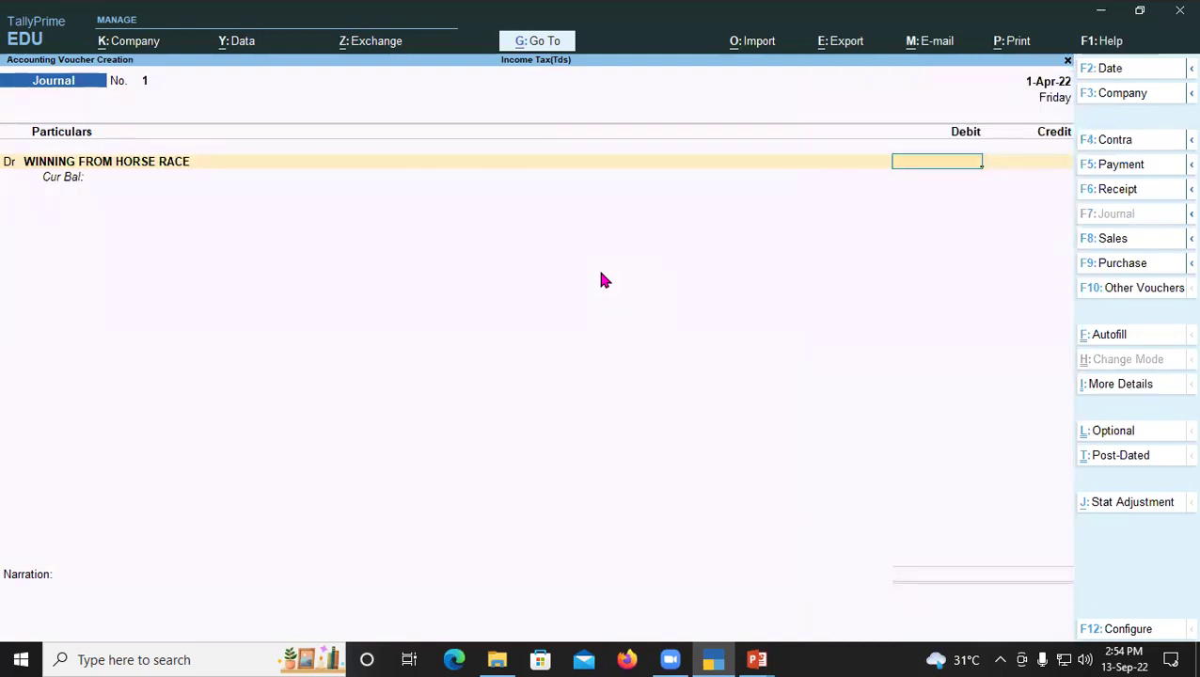
type("45000")
key("Return")
key("Return")
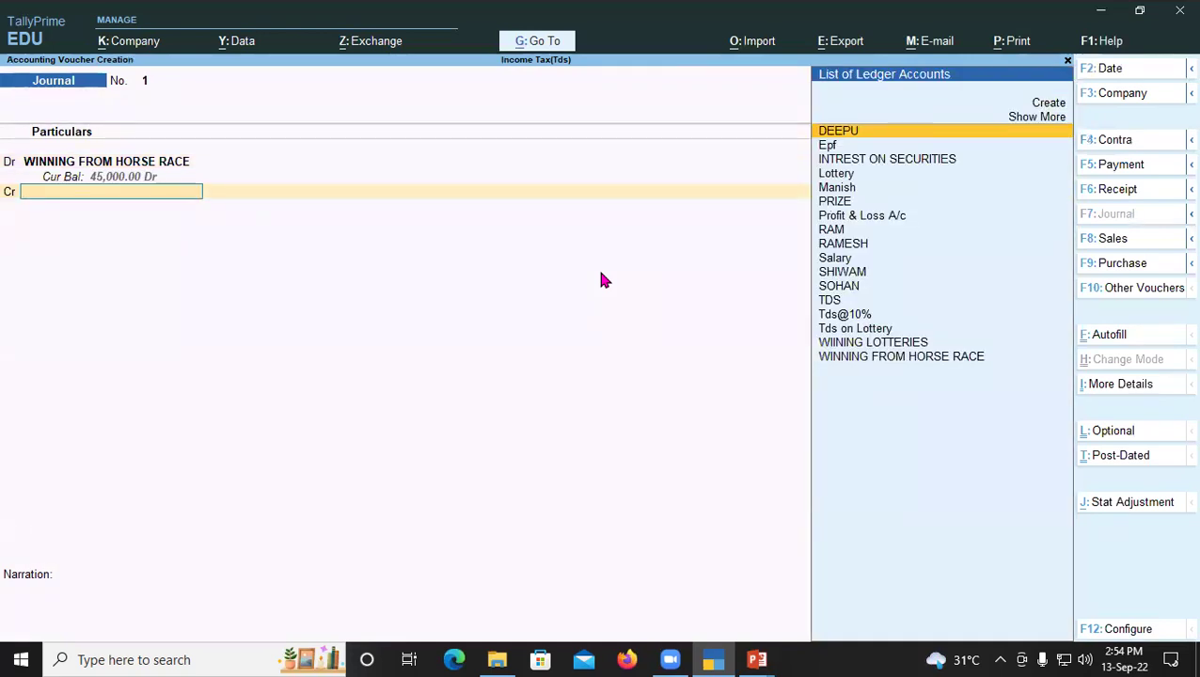
- Choose the TDS ledger as the credit account of the journal voucher
key("Down")
key("Down")
key("Down")
key("Down")
key("Down")
key("Down")
key("Down")
key("Down")
key("Down")
key("Down")
key("Down")
key("Down")
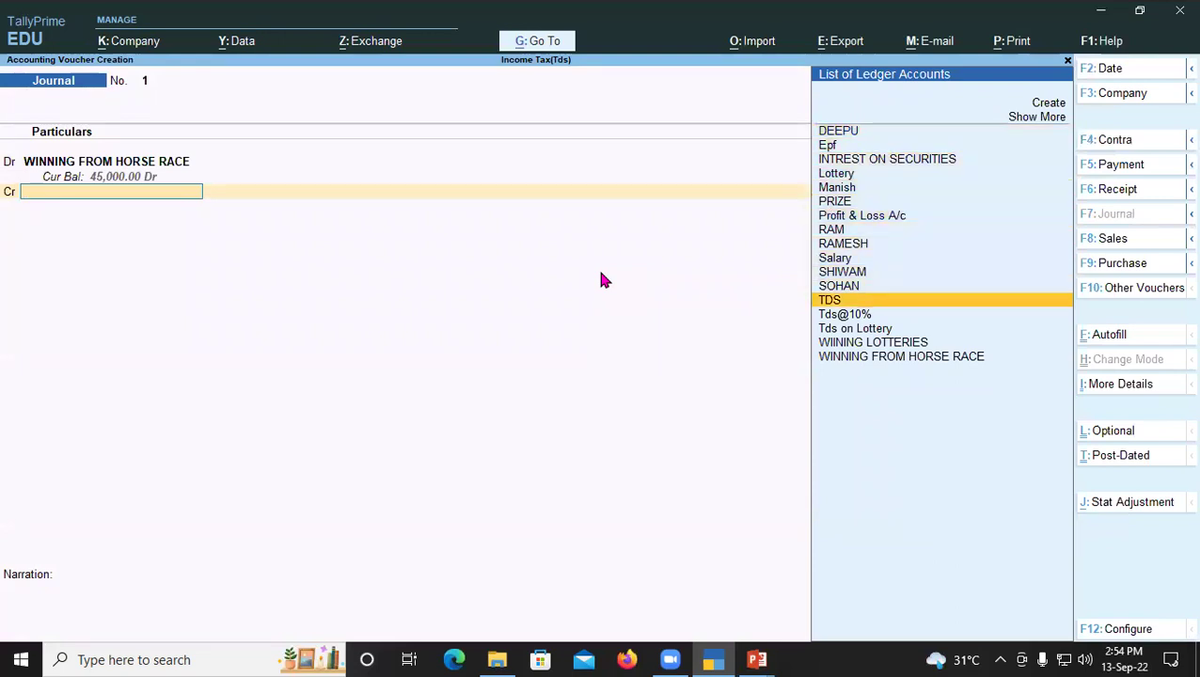
key("Return")
- Review the TDS ledger's settings from the voucher, keeping Any as its nature of payment, and accept the ledger
key("BackSpace")
key("ctrl+Return")
key("Return")
key("Return")
key("Return")
key("Return")
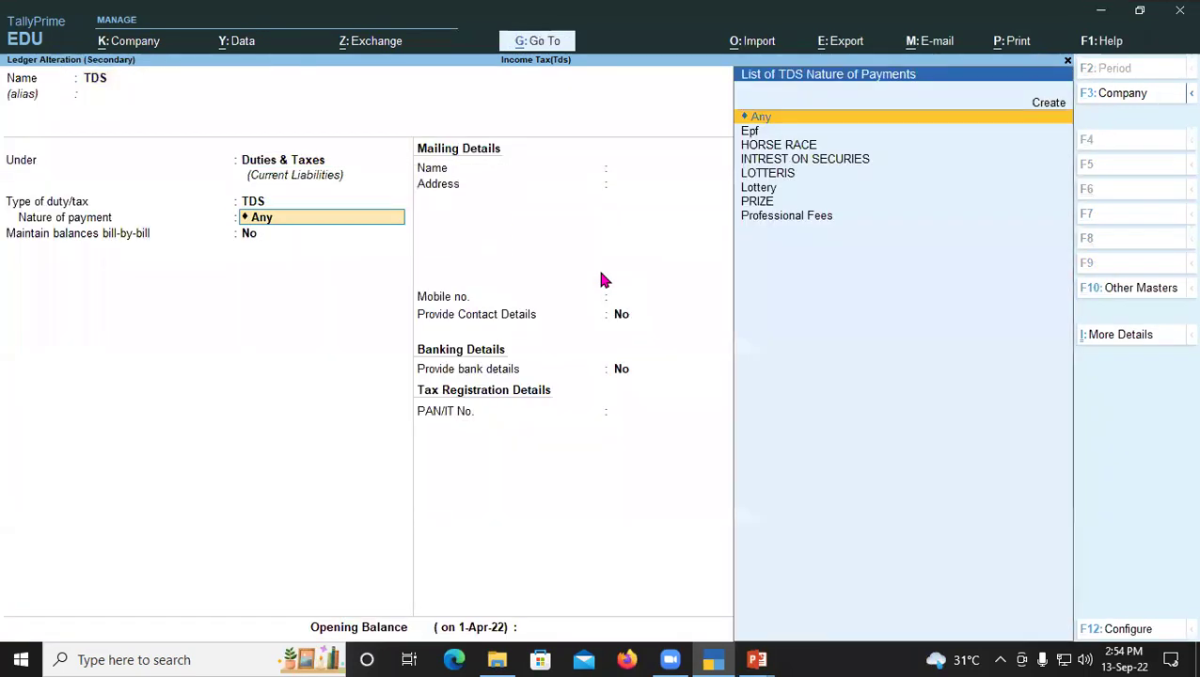
key("Return")
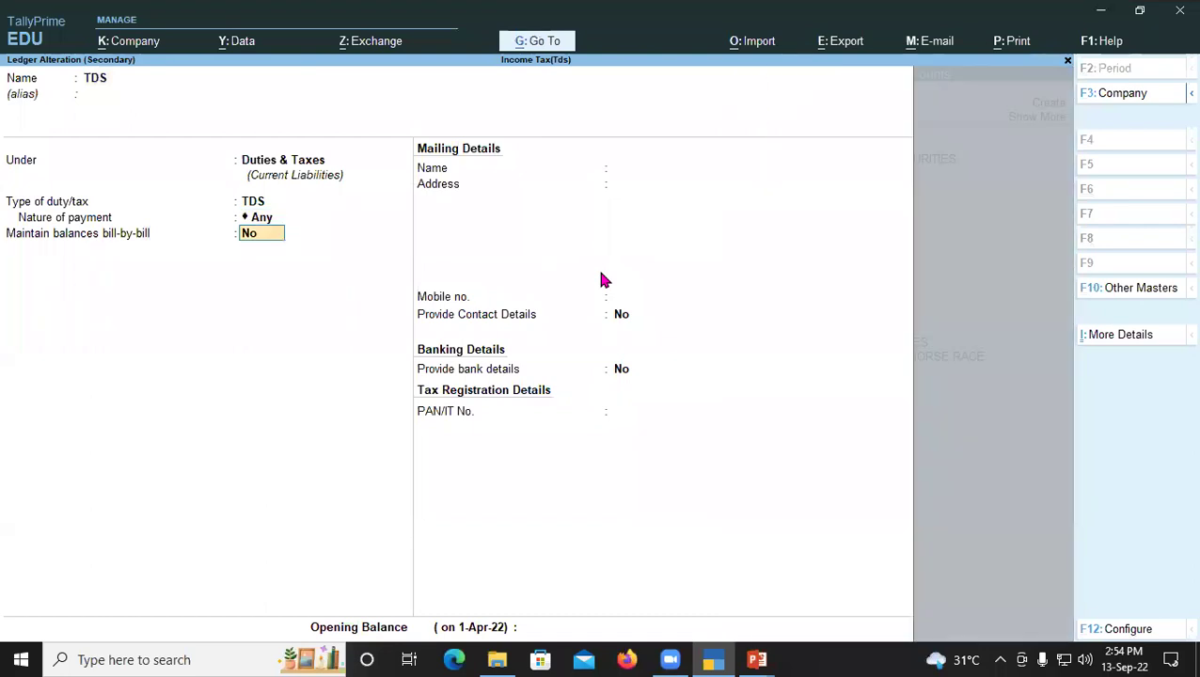
key("Return")
key("Return")
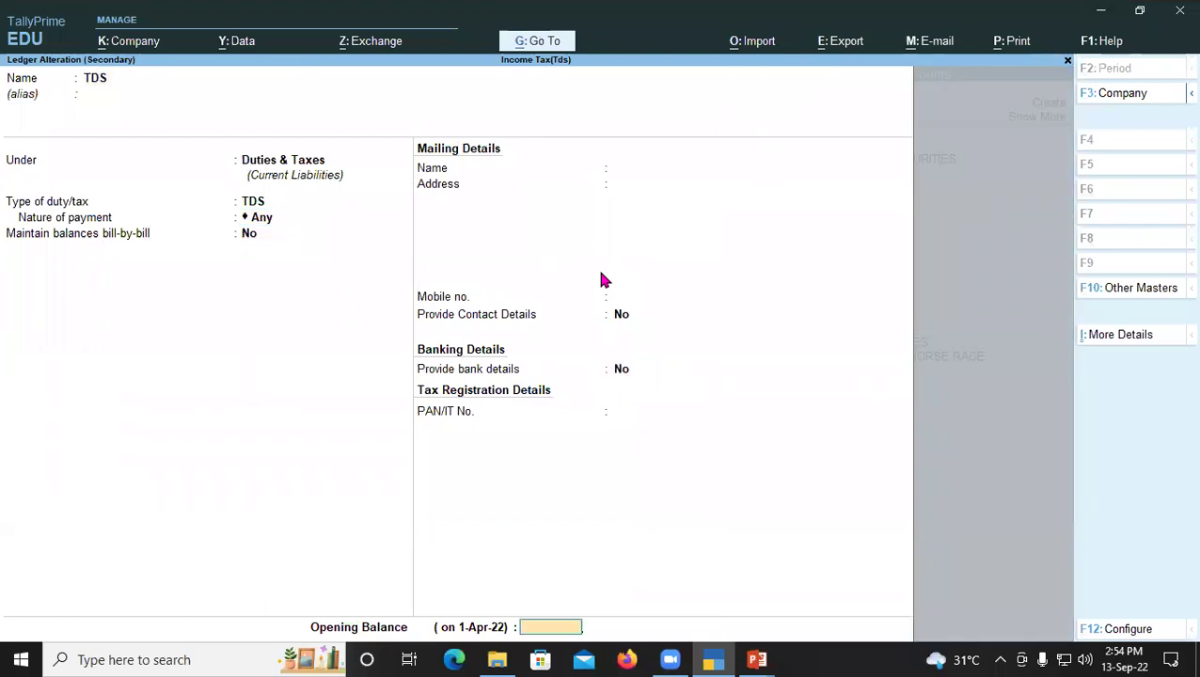
key("Return")
key("Return")
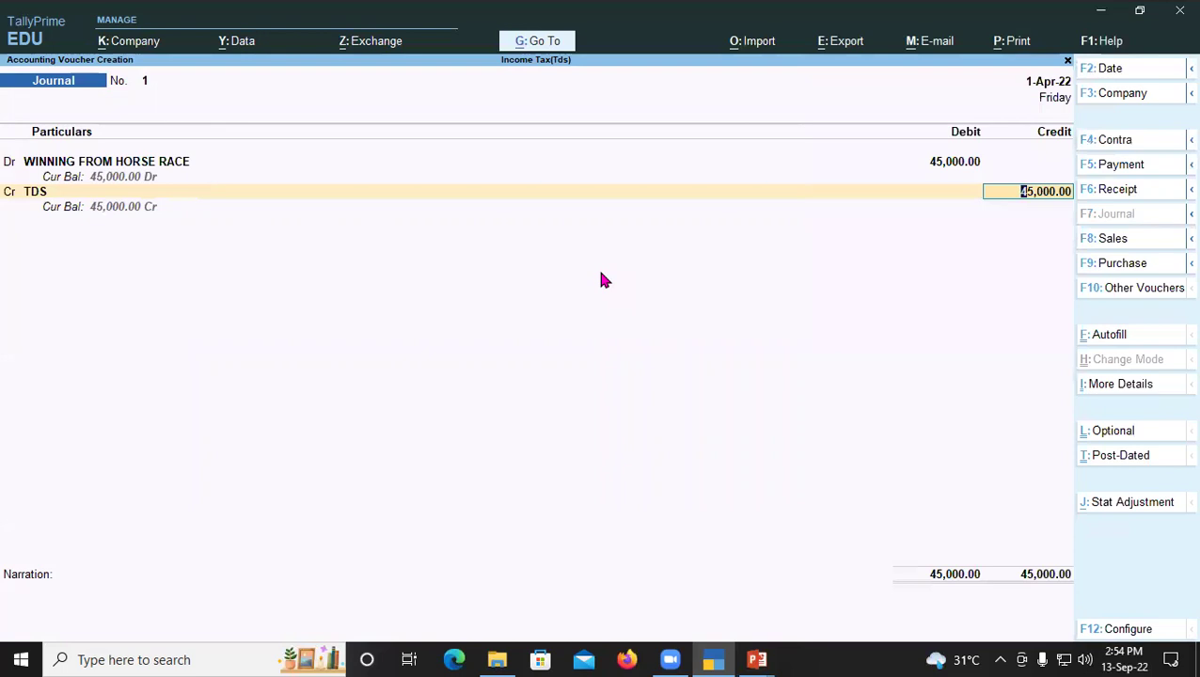
- Open the WINNING FROM HORSE RACE ledger from the journal voucher's debit line and review its statutory details up to the nature of payment
key("BackSpace")
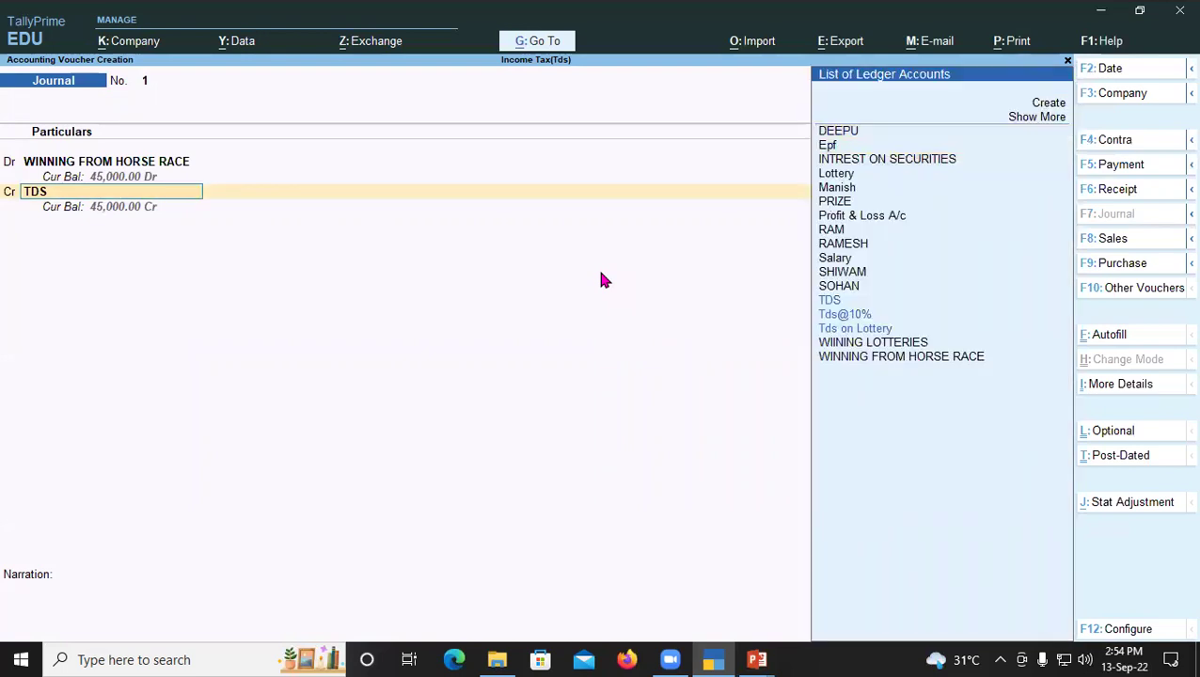
key("BackSpace")
key("BackSpace")
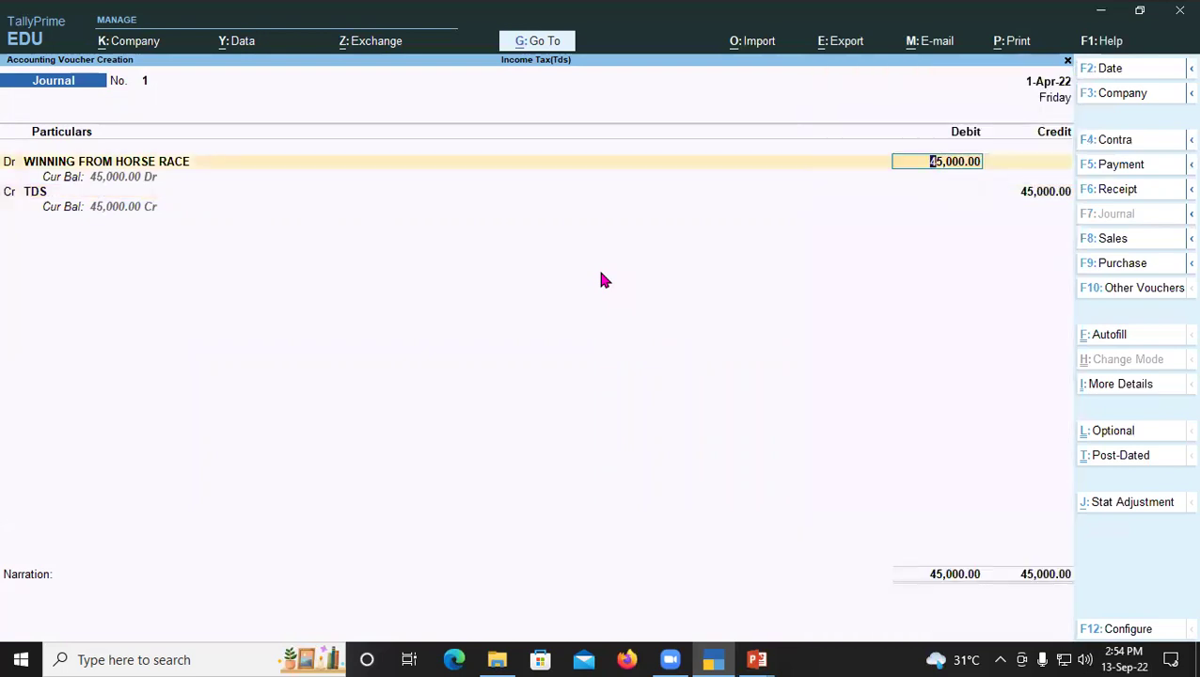
key("BackSpace")
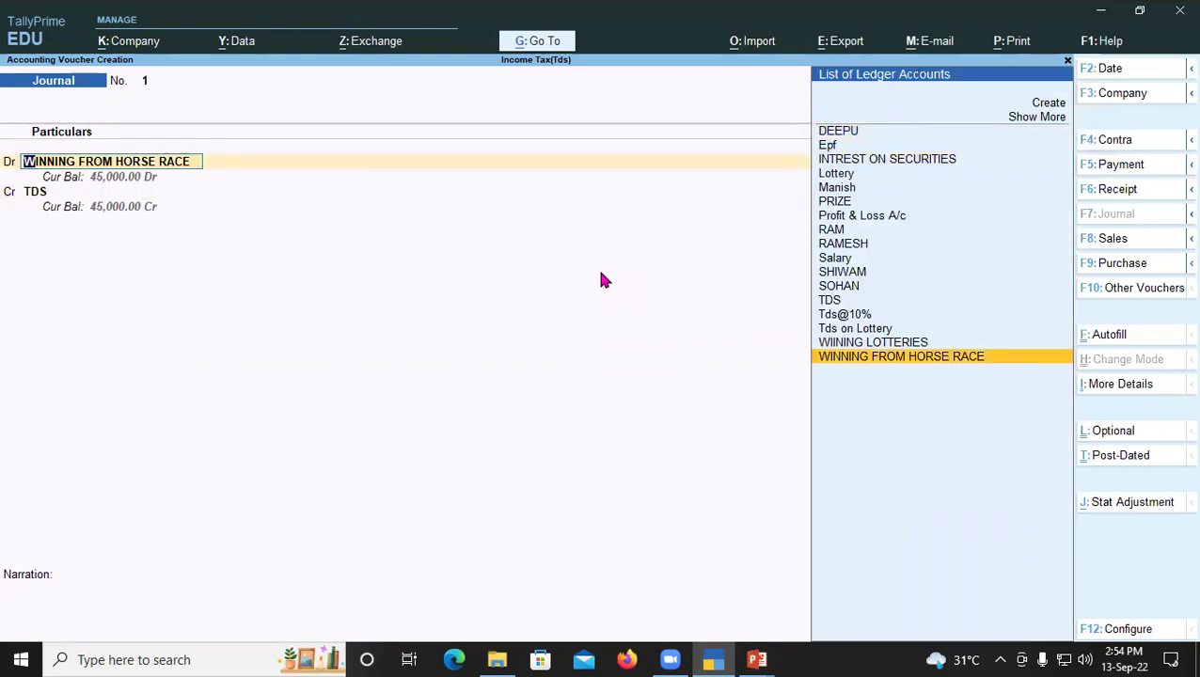
key("ctrl")
key("ctrl+Return")
key("Return")
key("Return")
key("Return")
key("Return")
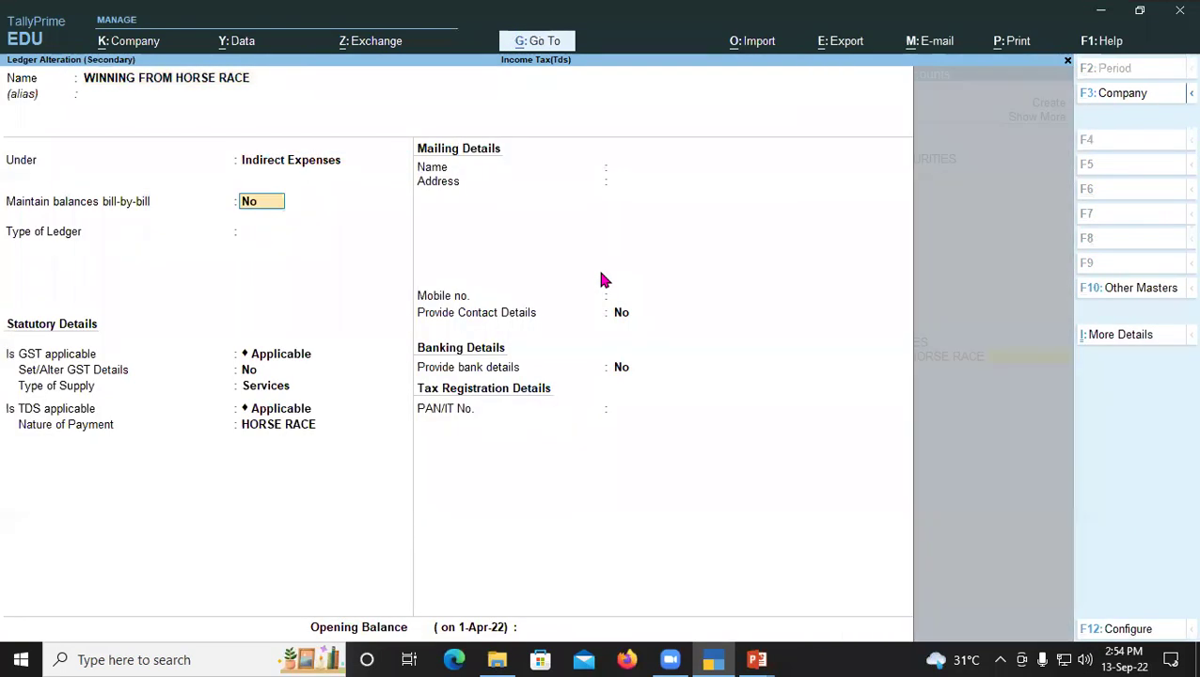
key("Return")
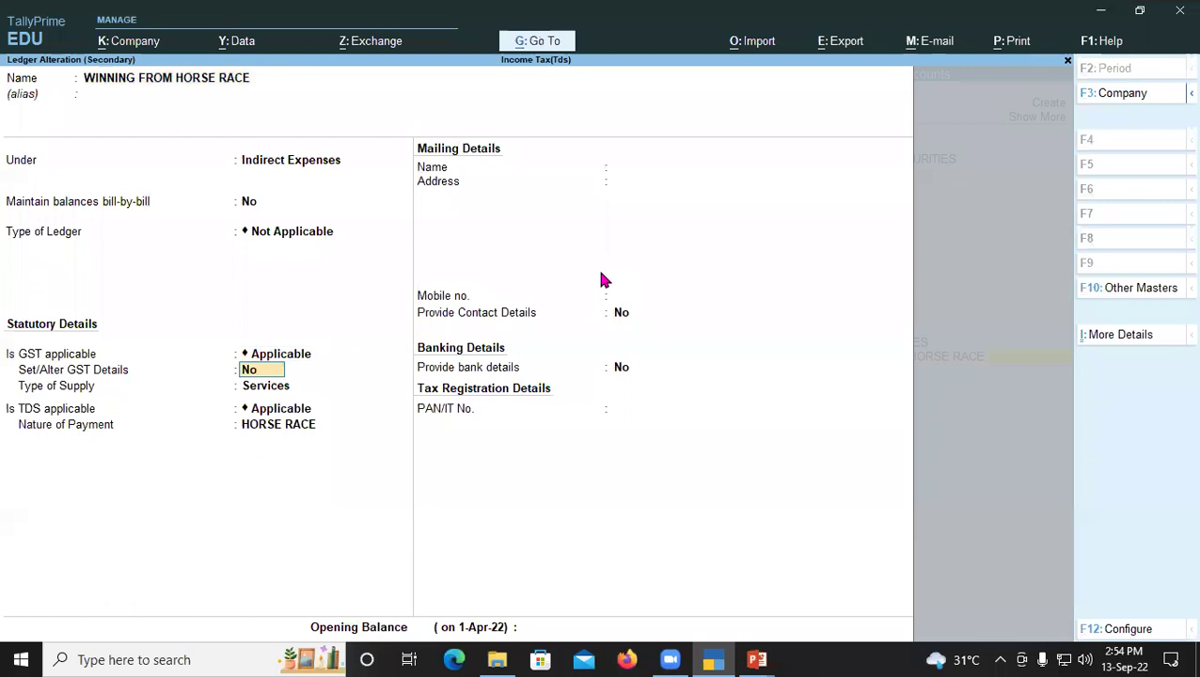
key("Return")
key("Return")
key("Return")
key("Return")
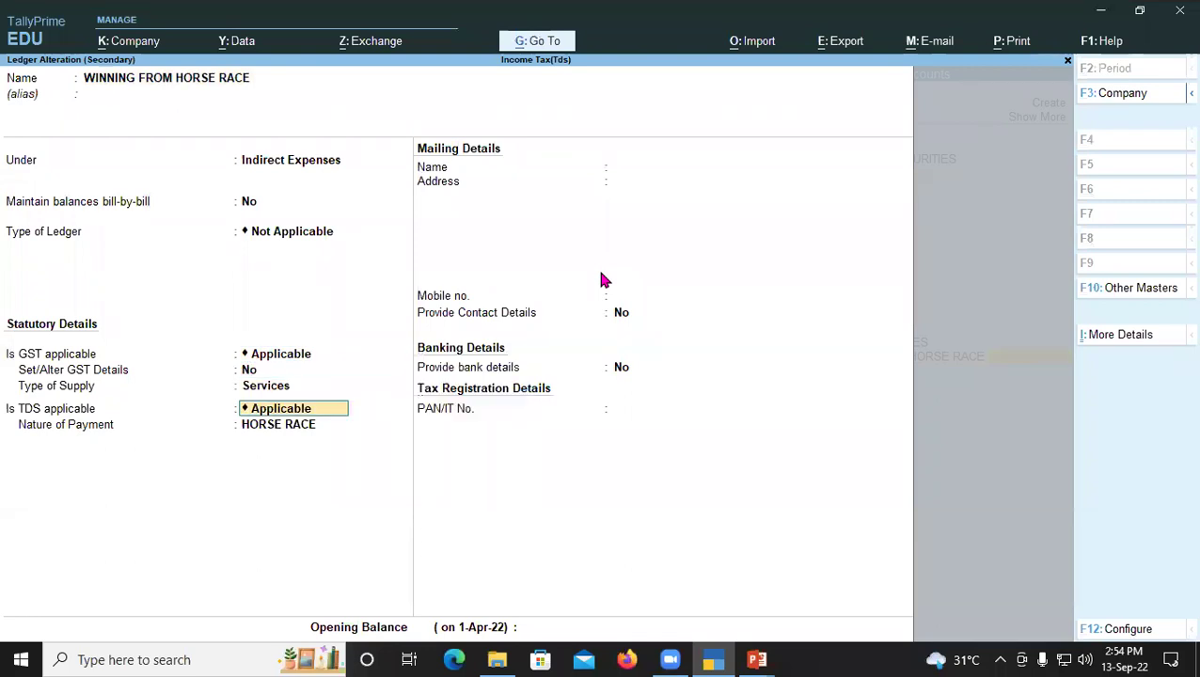
key("BackSpace")
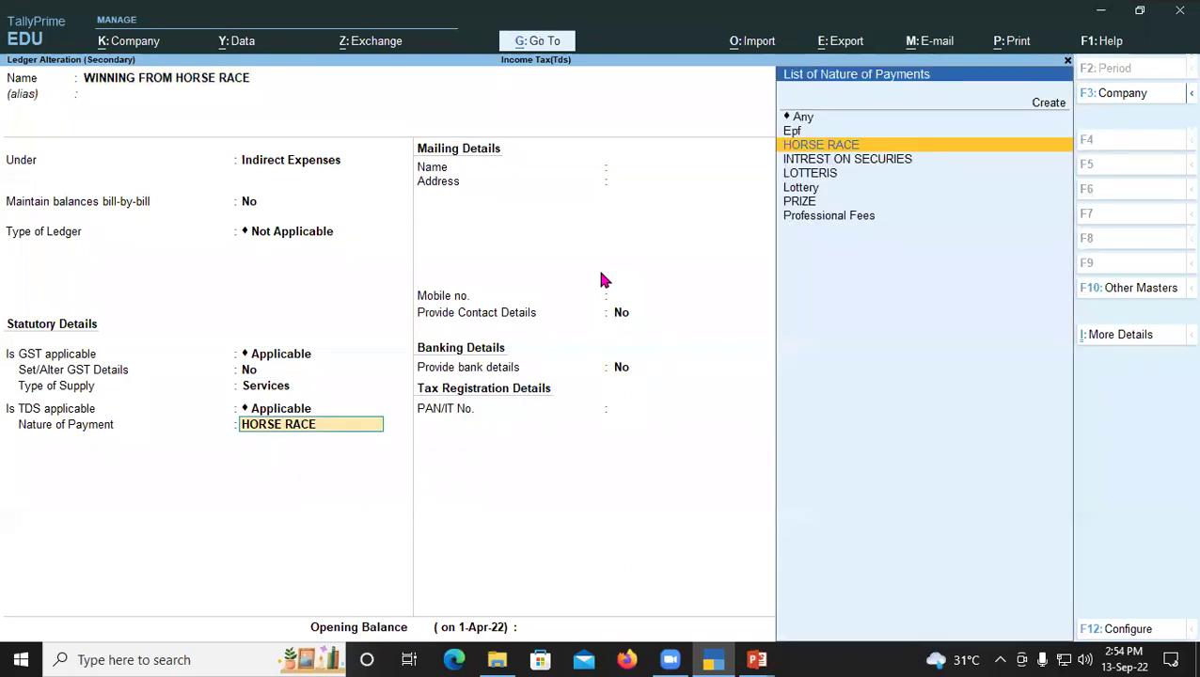
- Review the HORSE RACE nature of payment's section, rates and threshold limit, and accept both it and the ledger
key("ctrl+Return")
key("Return")
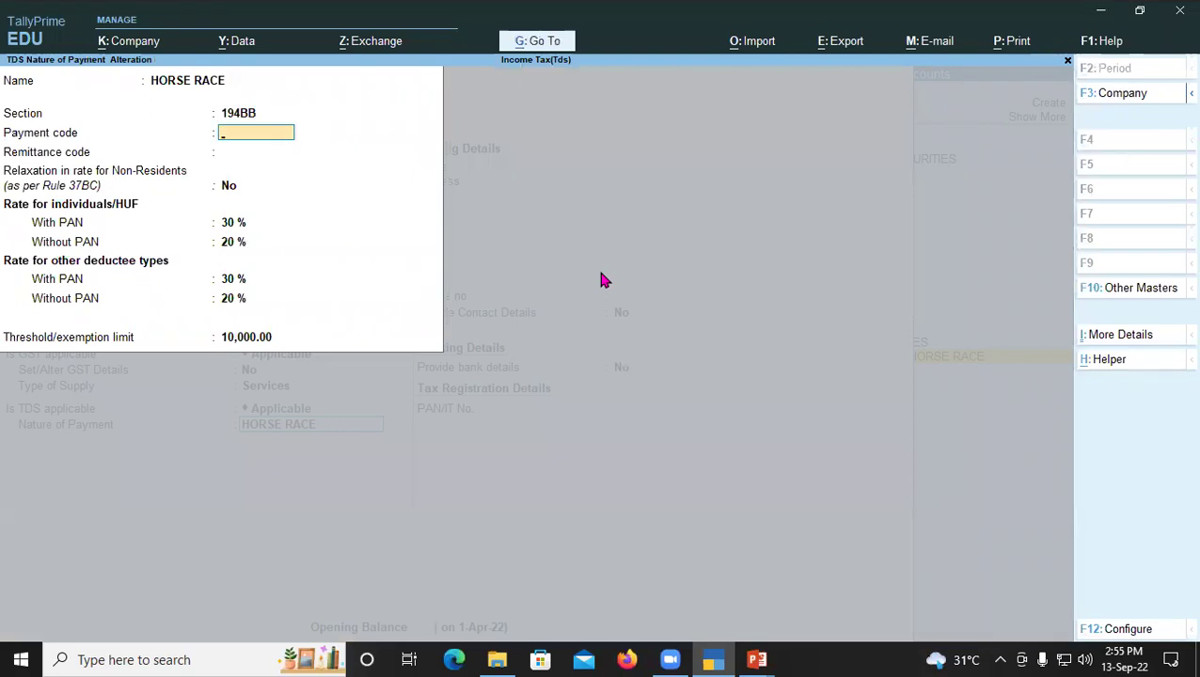
key("Return")
key("Return")
key("Return")
key("Return")
key("Return")
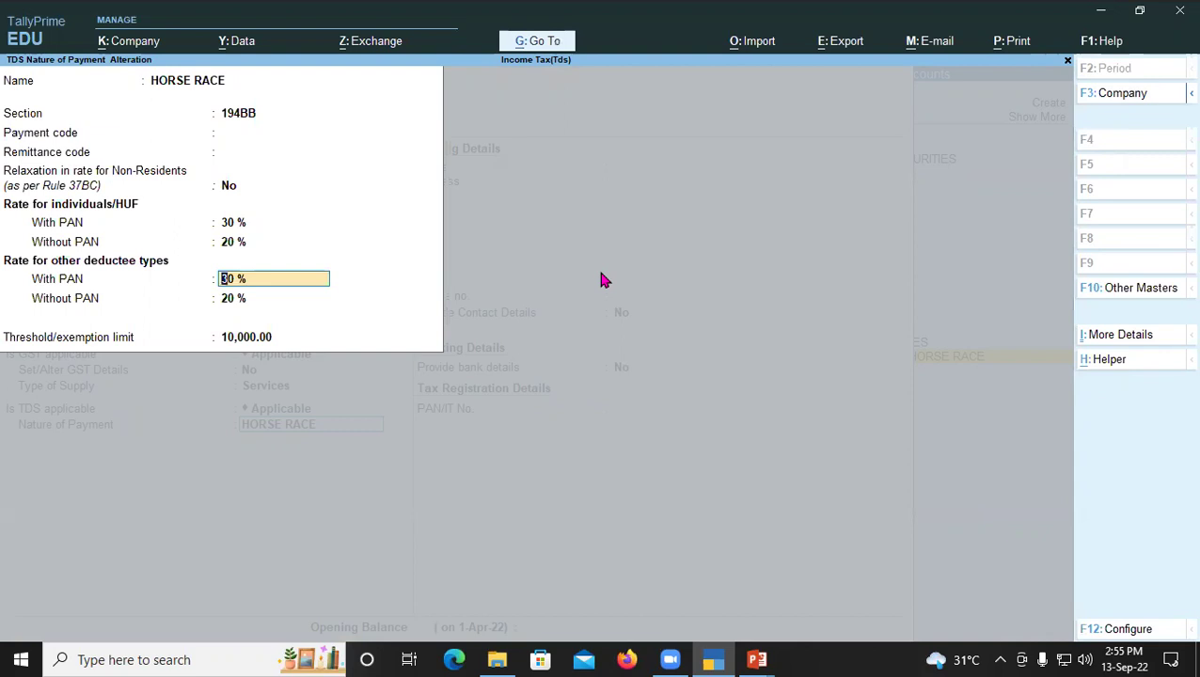
key("Return")
key("Return")
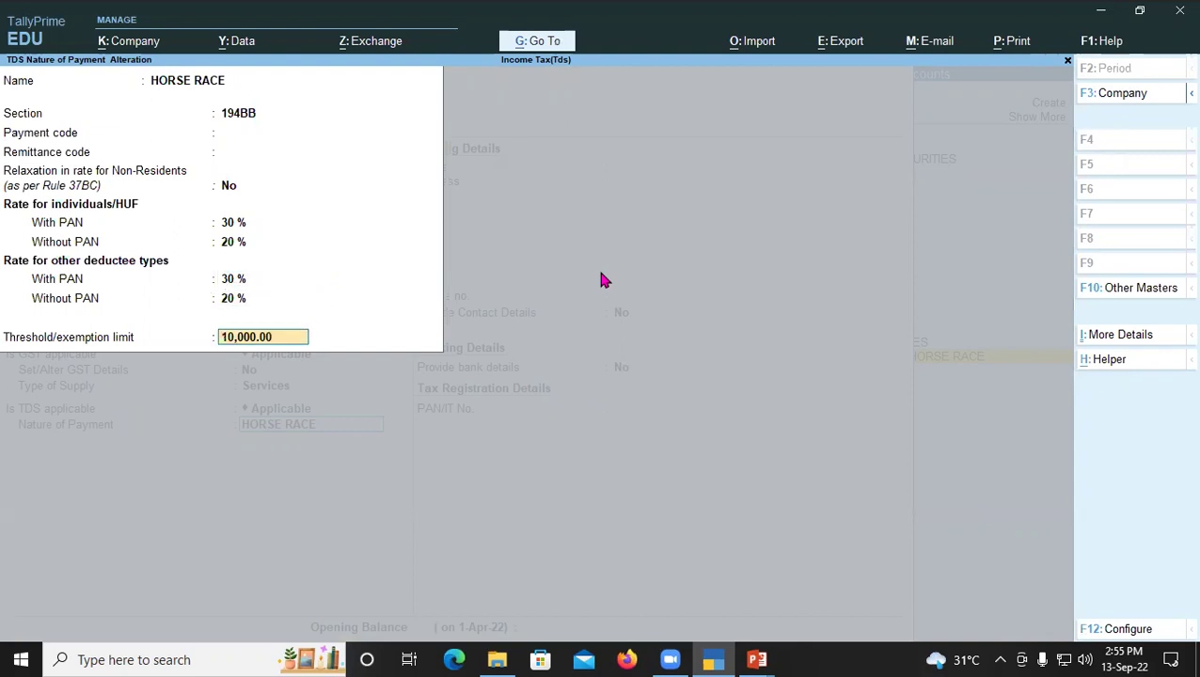
key("Return")
key("Return")
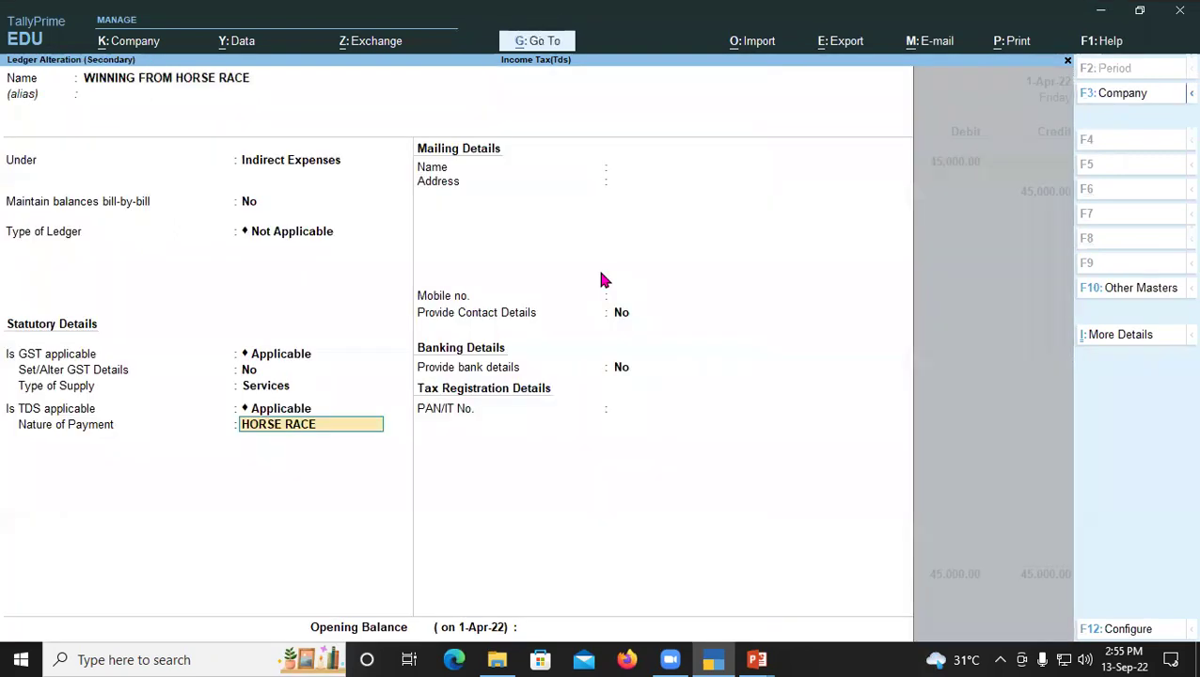
key("Return")
key("Return")
key("Return")
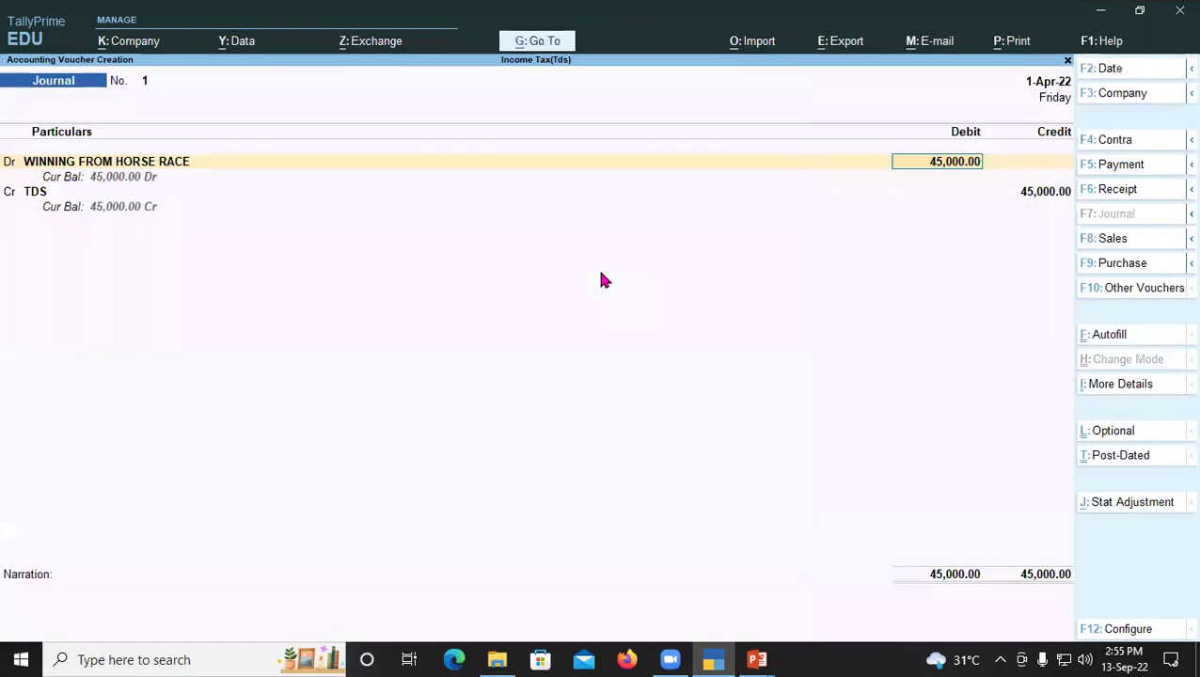
- Replace TDS on the journal voucher's first credit line with the race winner's party ledger
key("Return")
key("Return")
key("Up")
key("Up")
key("Up")
key("Up")
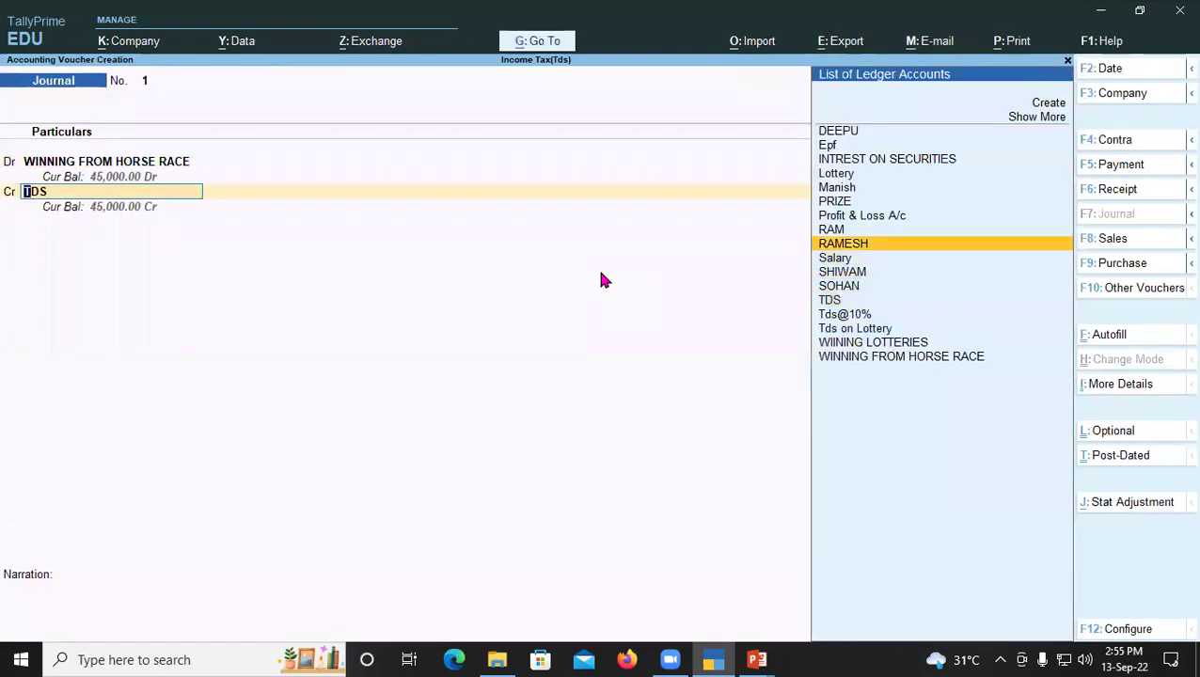
key("Return")
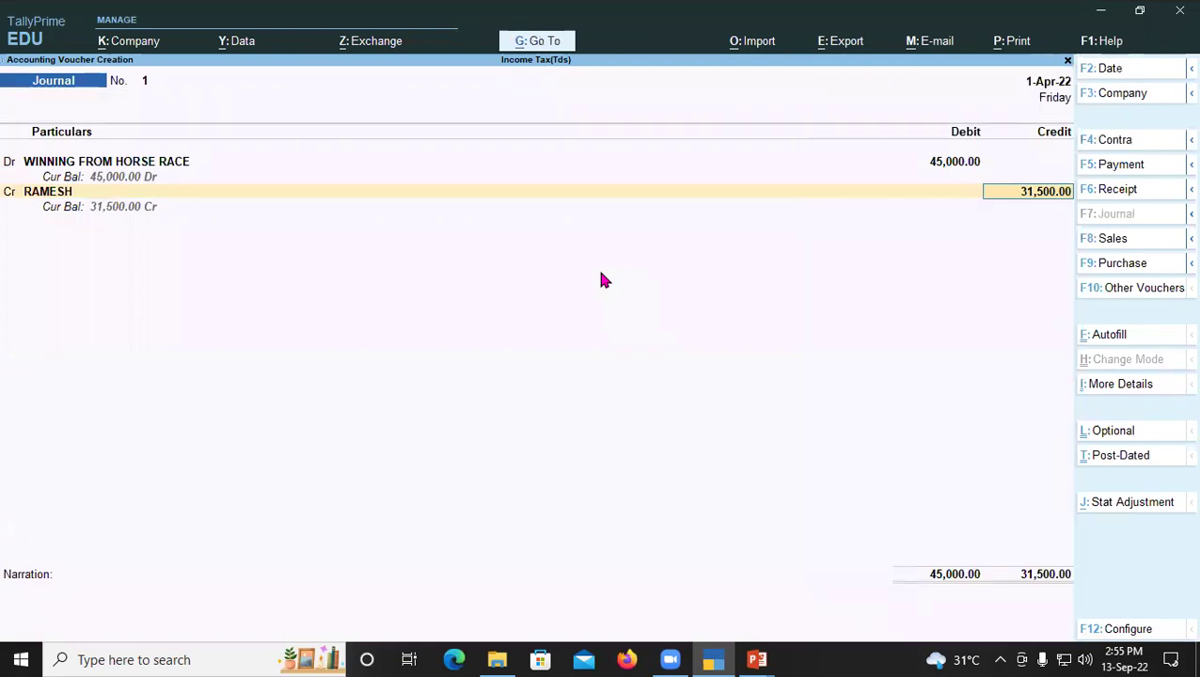
- Accept 31,500 for the party and allocate it bill-wise as New Ref 1 for 45,000 Cr and New Ref 1 for 13,500 Dr
key("Return")
key("Return")
key("Return")
key("Return")
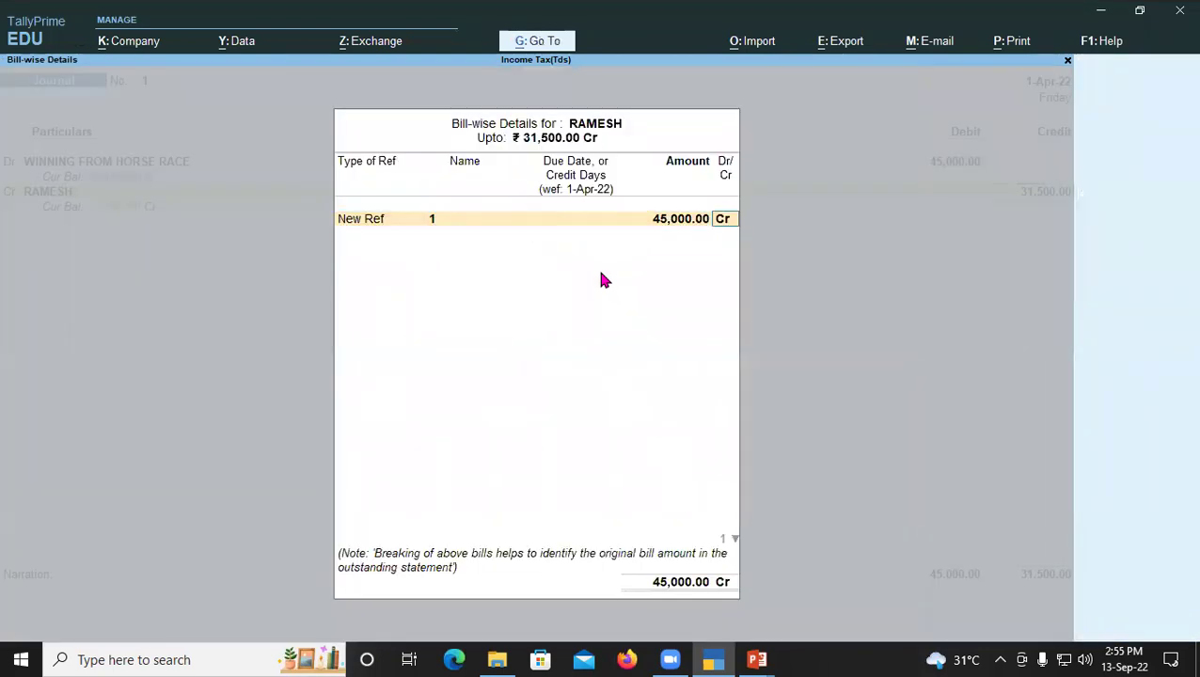
key("Return")
key("Return")
key("Return")
key("Return")
key("Return")
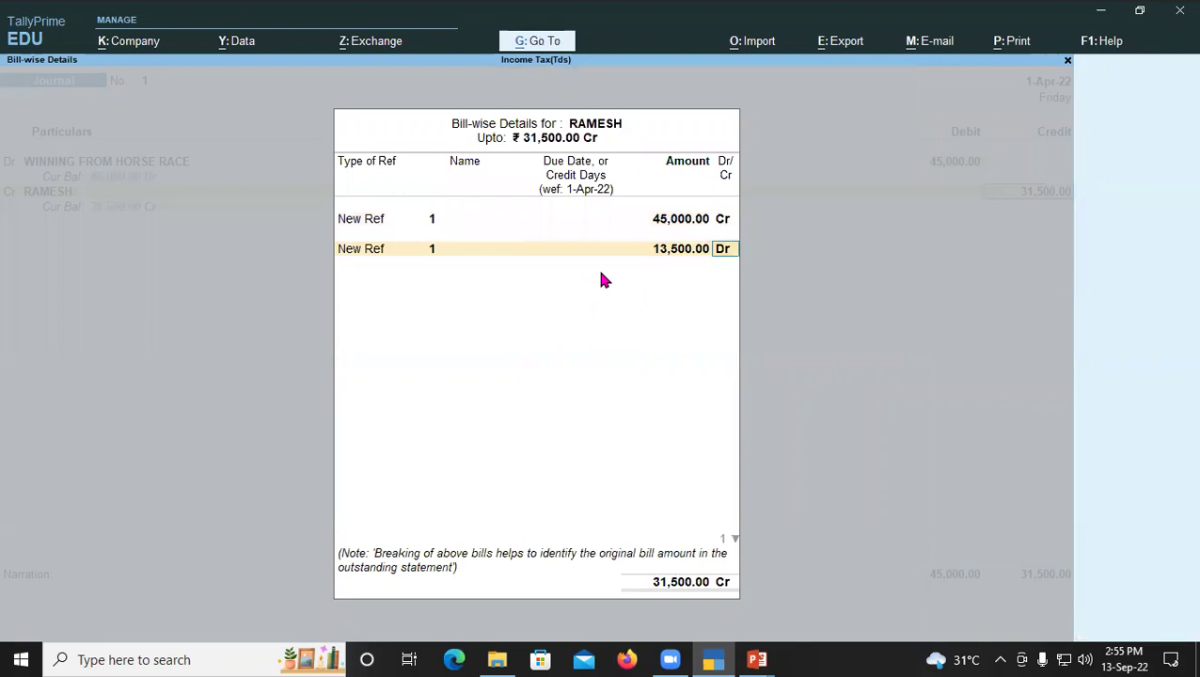
key("Return")
key("Return")
- Add the TDS ledger as the journal voucher's second credit account with 13,500
key("Down")
key("Down")
key("Down")
key("Down")
key("Down")
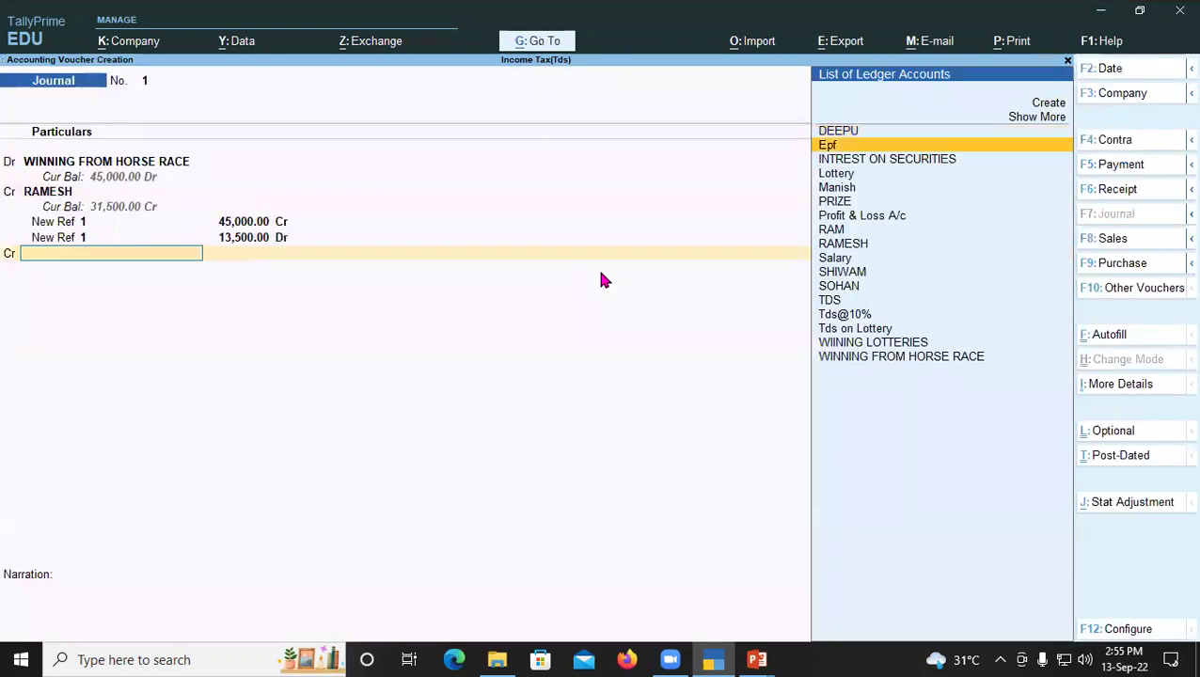
key("Down")
key("Down")
key("Down")
key("Down")
key("Down")
key("Down")
key("Down")
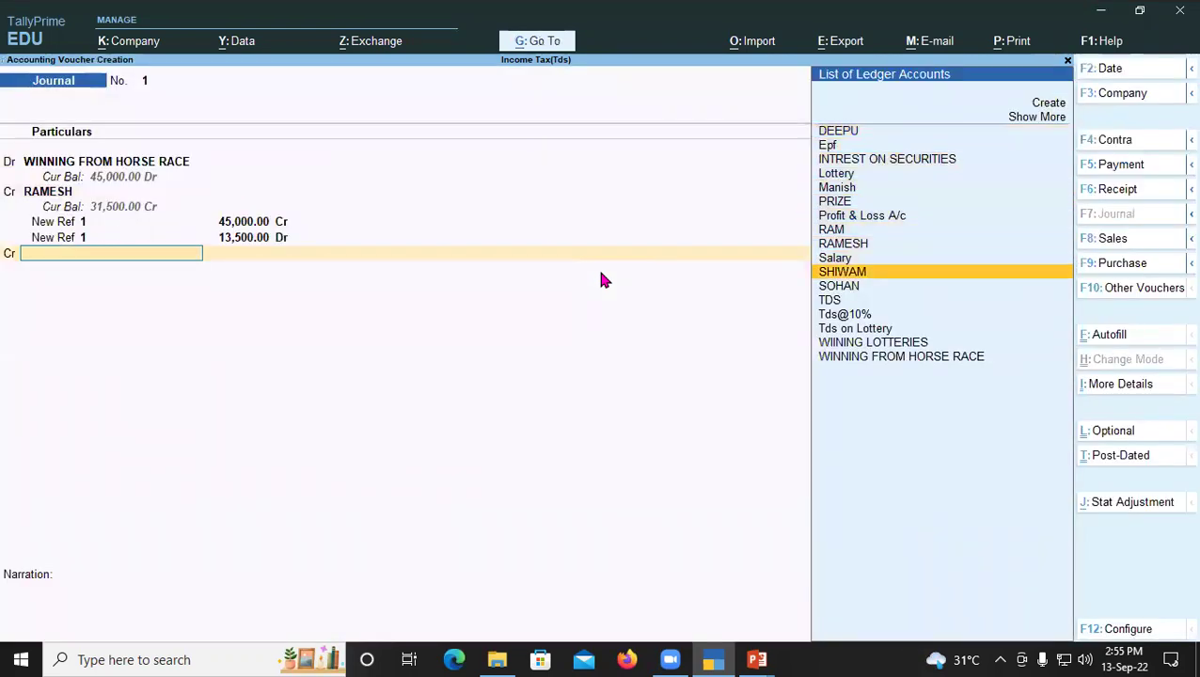
key("Return")
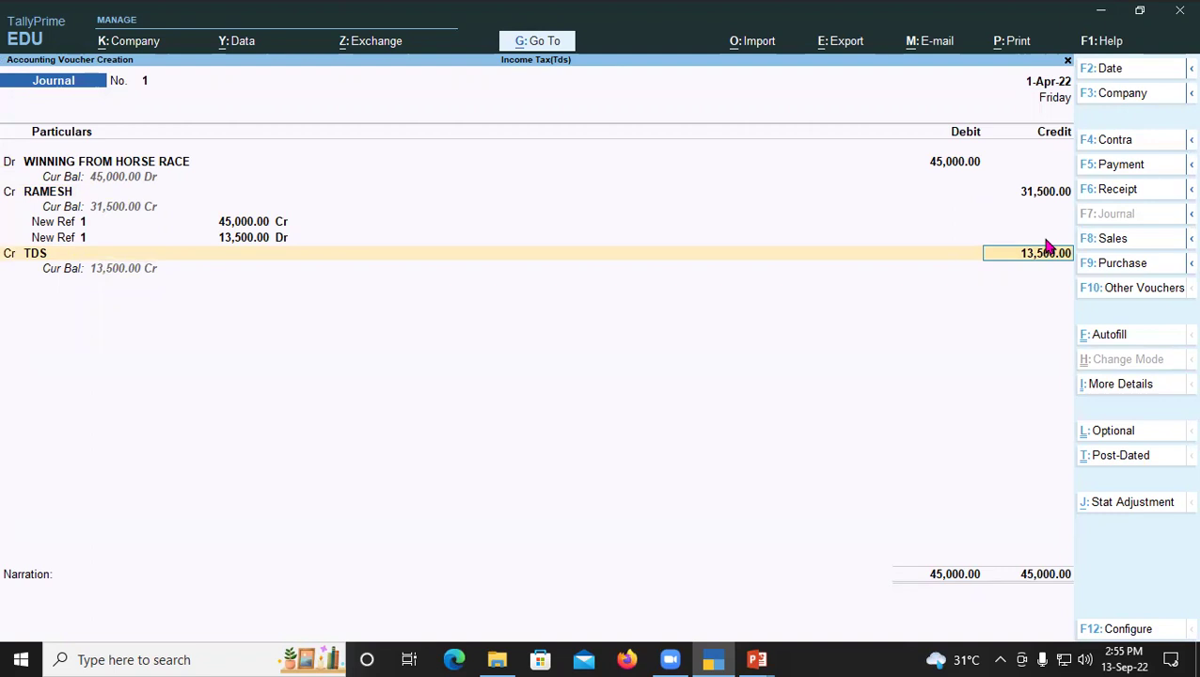
- Save the journal voucher without a narration and leave voucher entry
key("Return")
key("Return")
key("Return")
key("Escape")
- Examine the Duties & Taxes and Sundry Creditors balances under Current Liabilities in the Balance Sheet
key("Down")
key("Down")
key("Down")
key("Return")
key("Down")
key("Down")
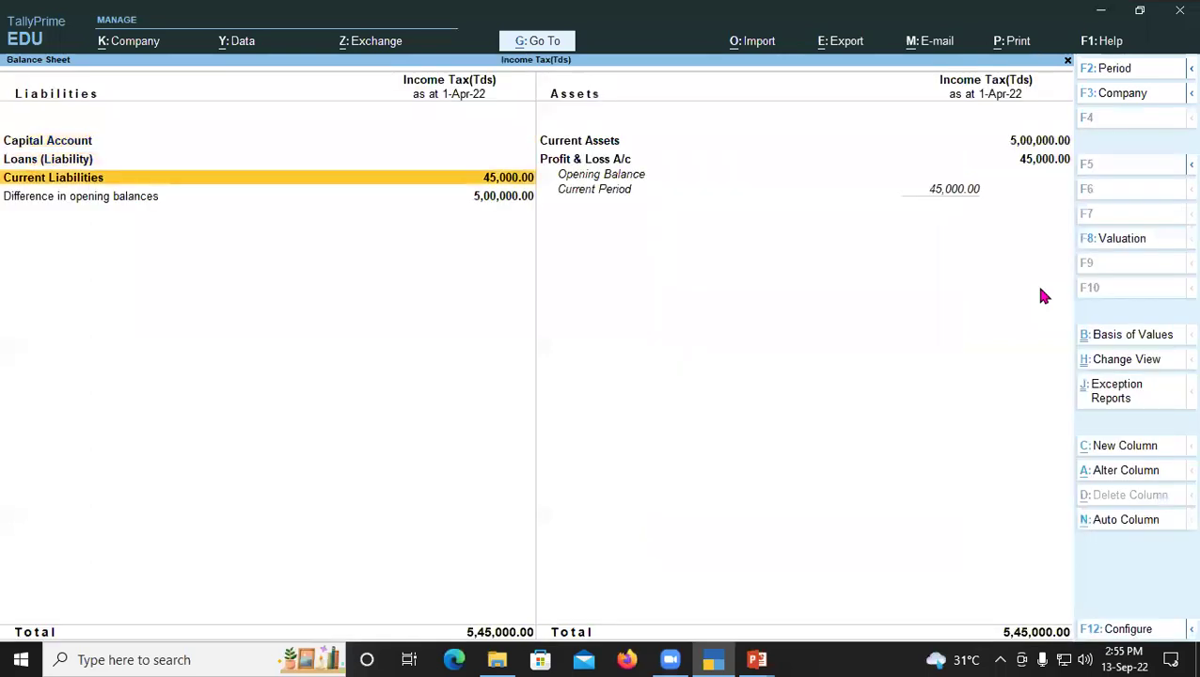
key("Return")
key("Return")
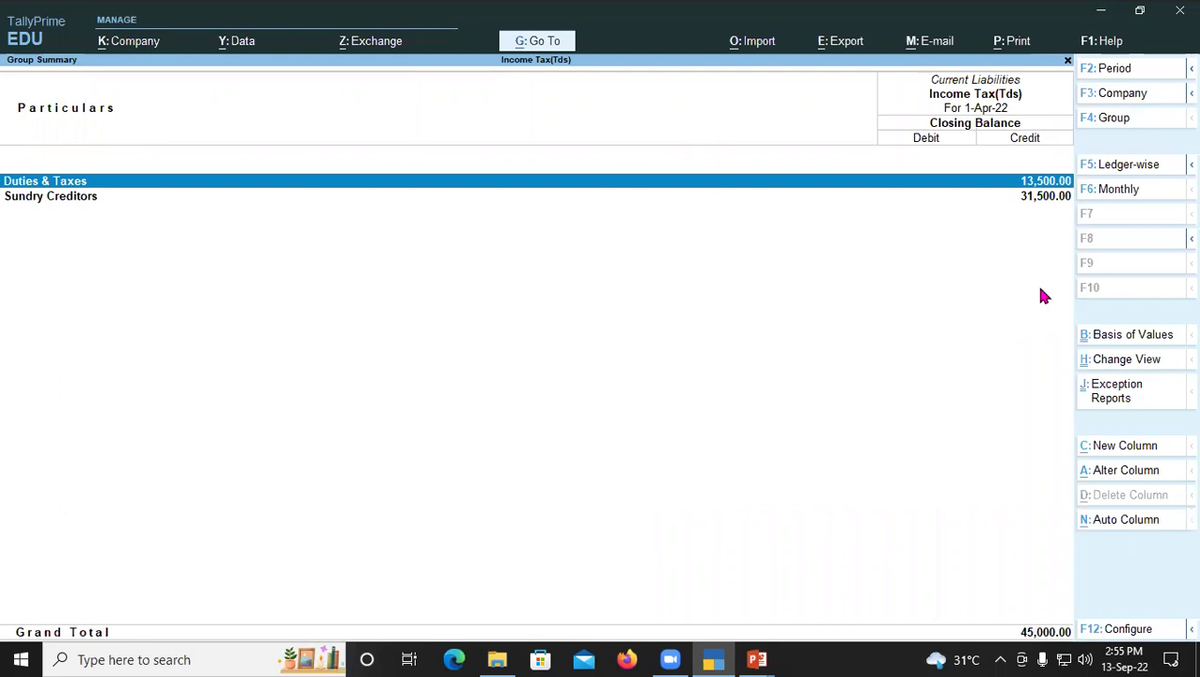
key("Down")
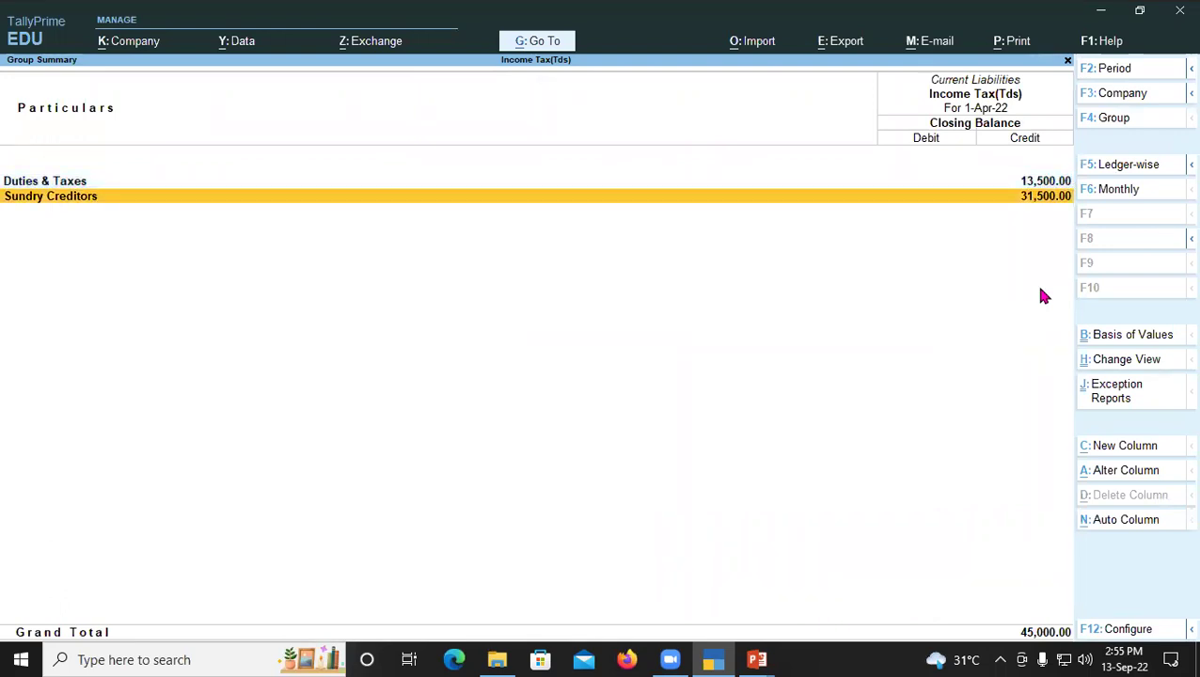
- Leave the report and open a new voucher of the Payment type
key("Escape")
key("Escape")
key("Up")
key("Up")
key("Up")
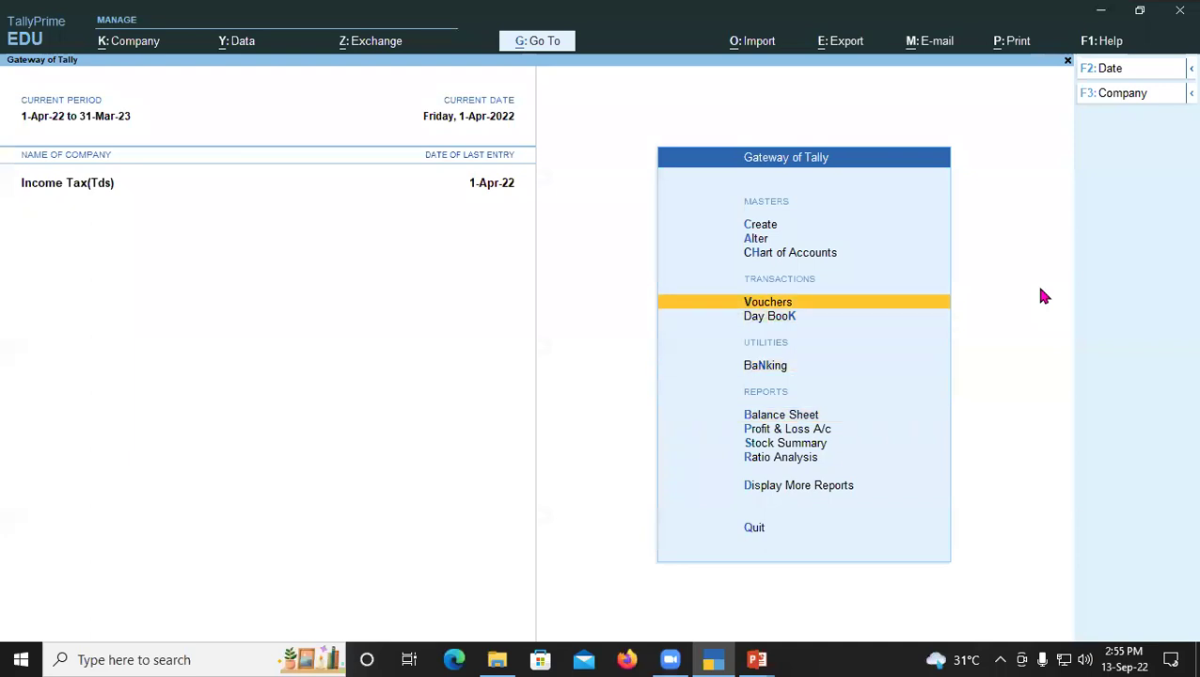
key("Return")
key("F5")
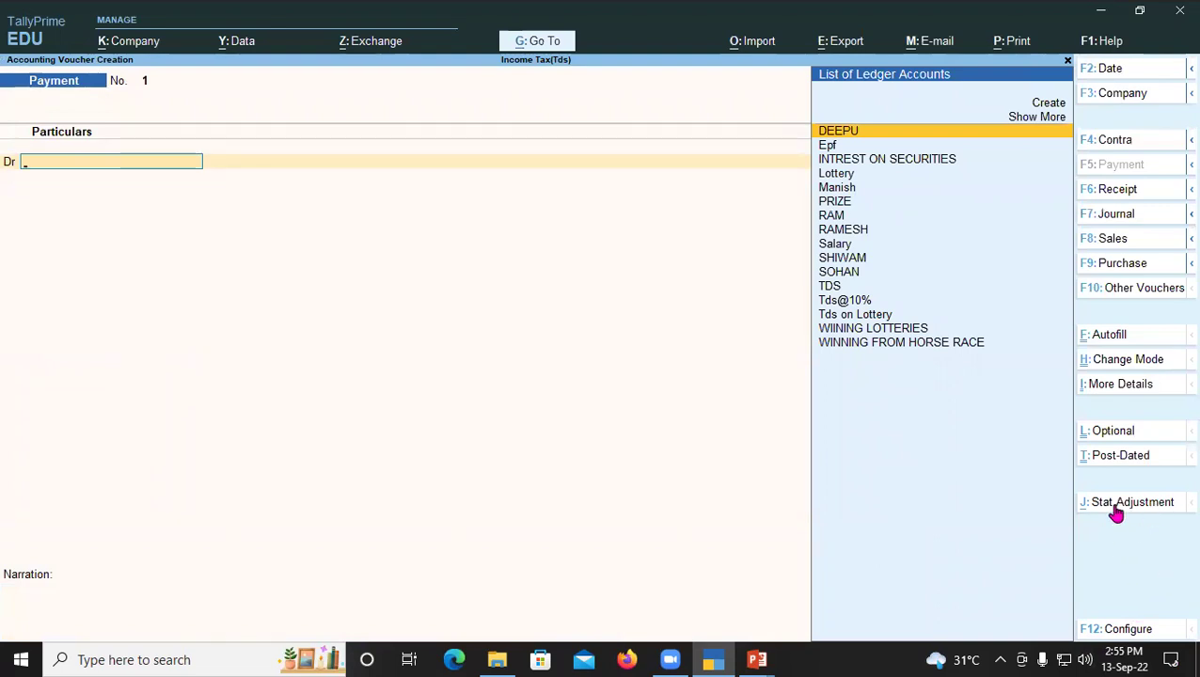
key("ctrl+j")
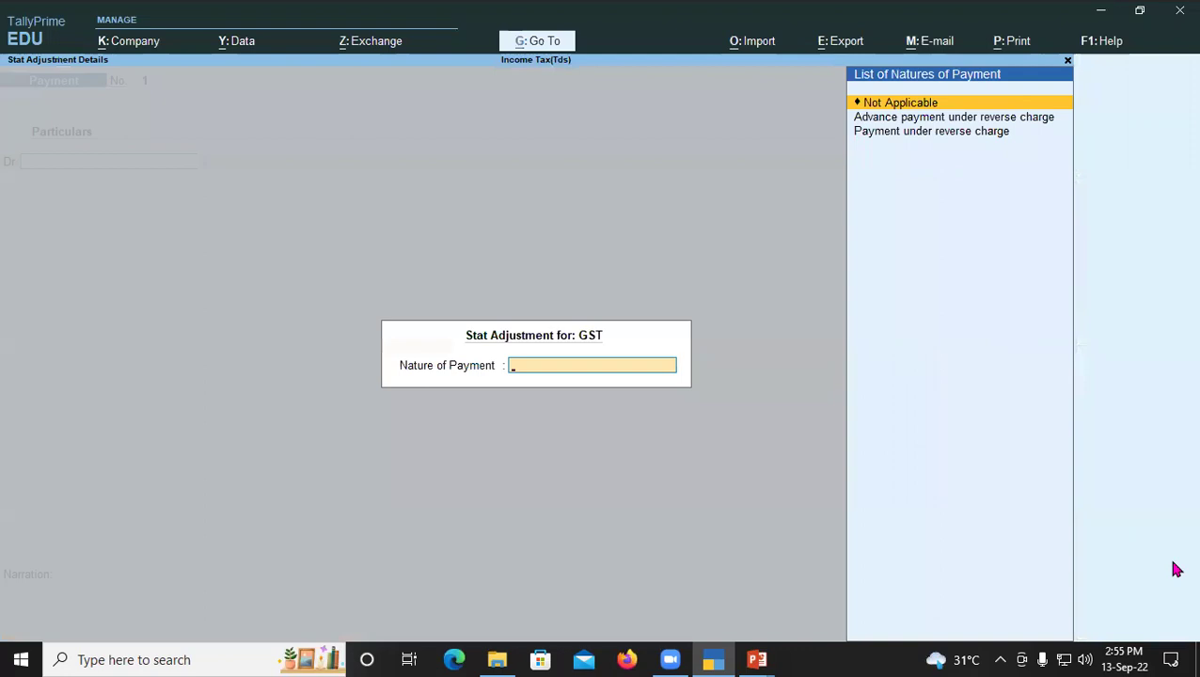
key("Down")
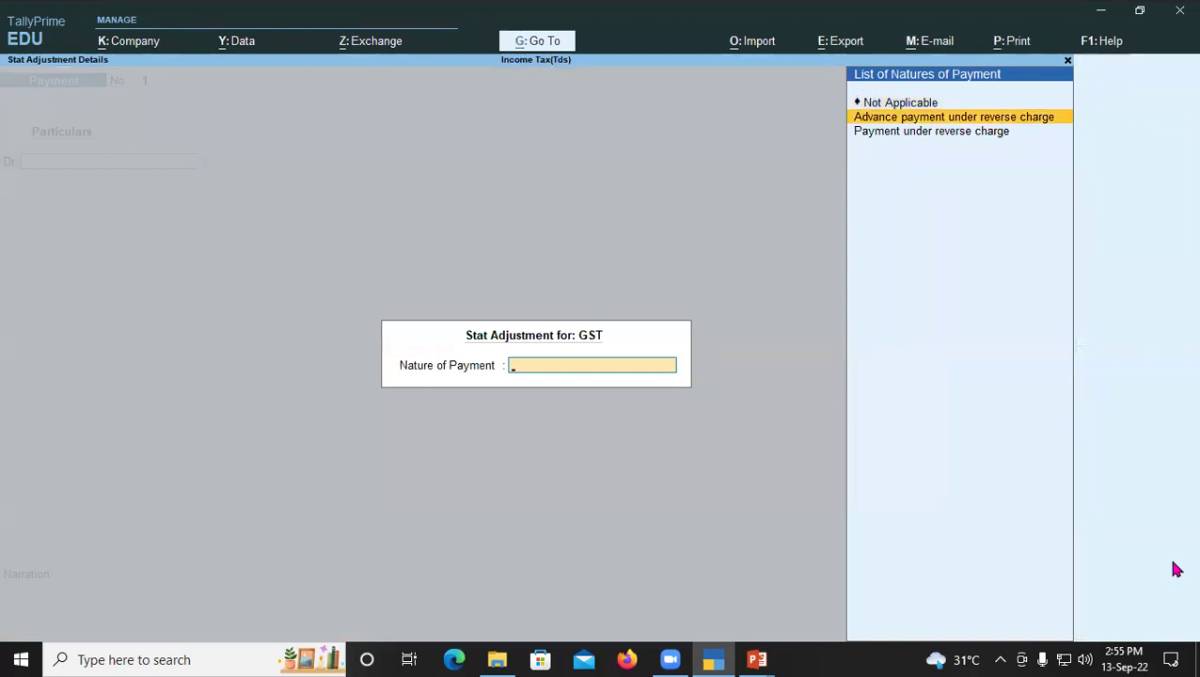
key("Down")
key("Up")
key("Up")
key("Escape")
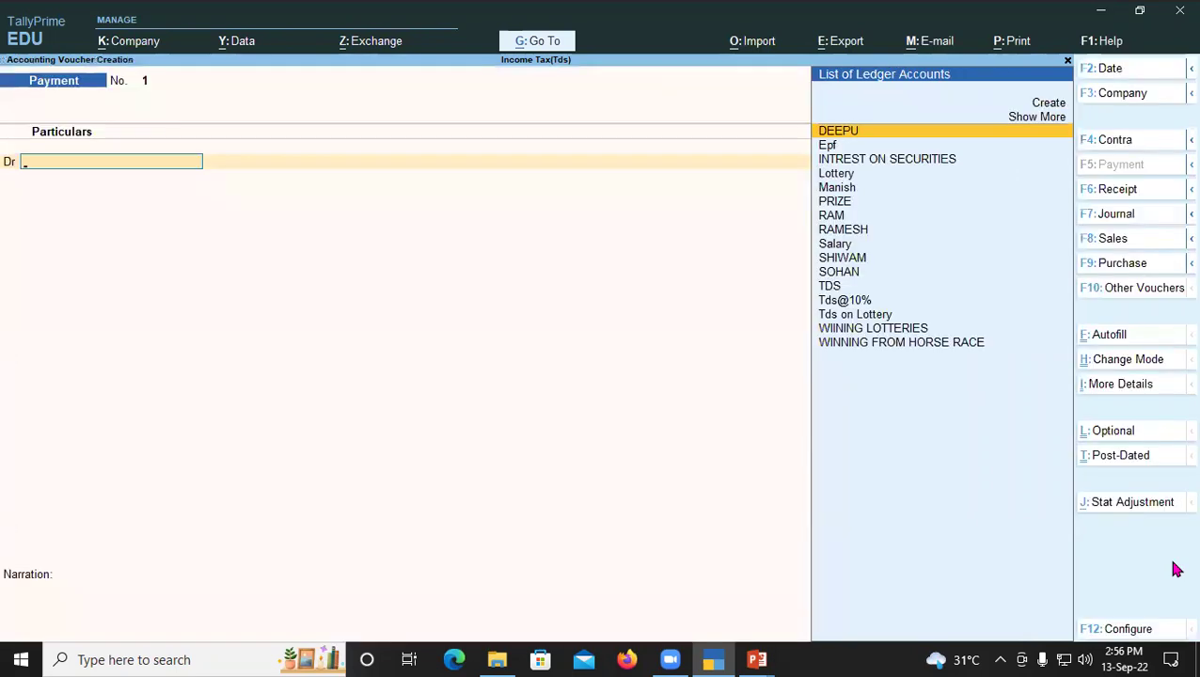
- Choose the TDS ledger as the debit account of the payment voucher
key("Down")
key("Down")
key("Down")
key("Down")
key("Down")
key("Down")
key("Down")
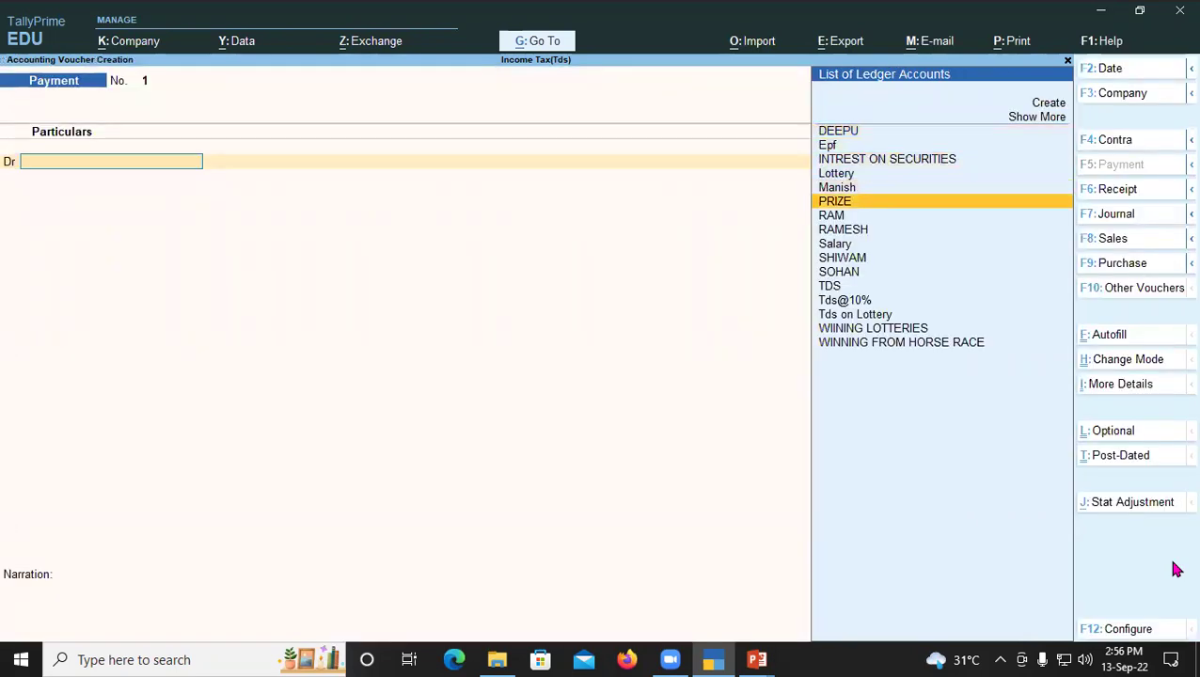
key("Down")
key("Down")
key("Down")
key("Down")
key("Return")
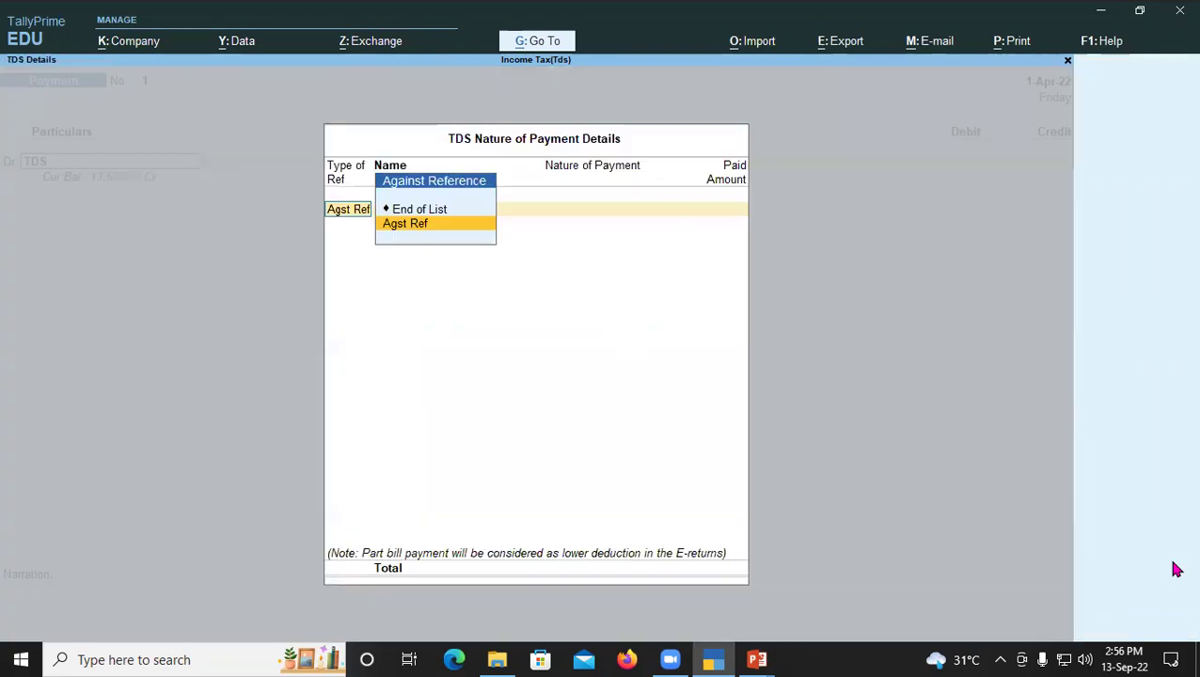
- Settle the TDS payment of 13,500 as Agst Ref against the pending reference Jrnl / 1 / 13
key("Return")
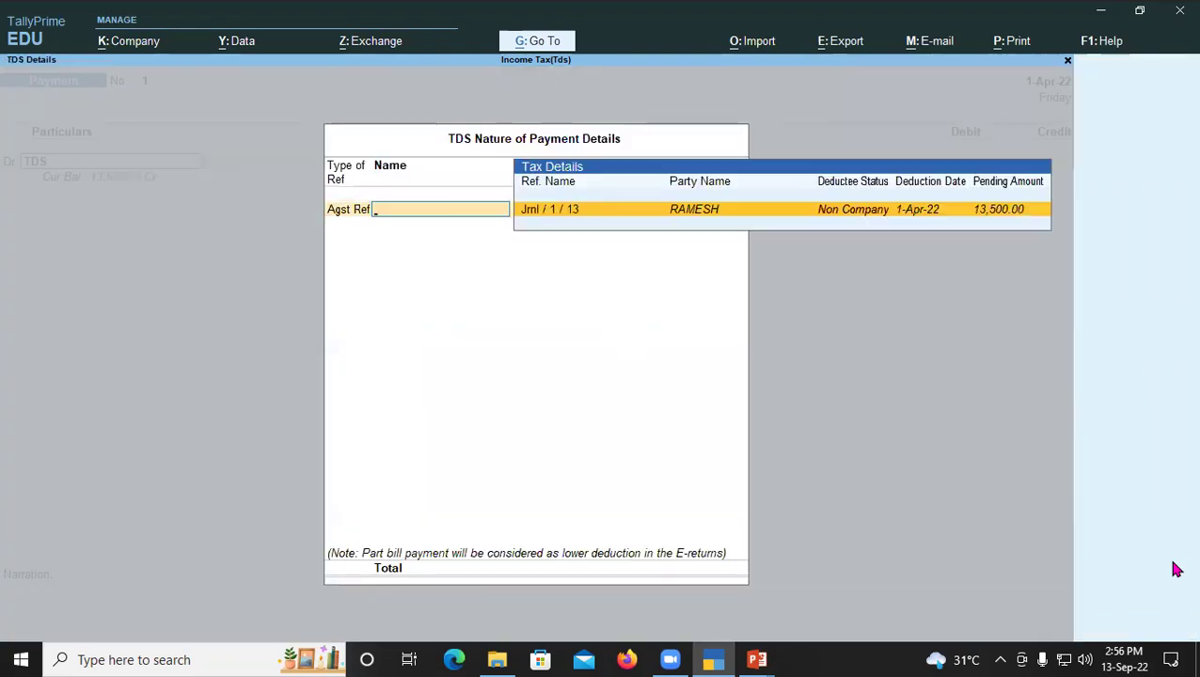
key("Return")
key("Return")
key("Return")
key("Return")
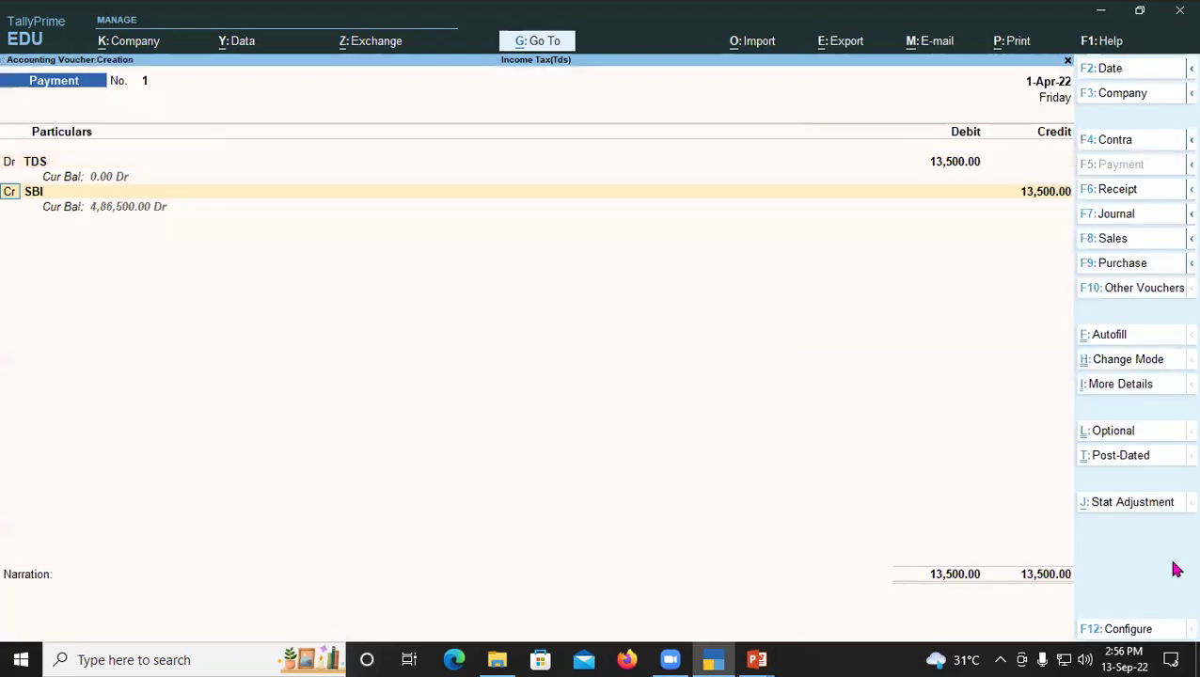
- Credit the SBI ledger with 13,500 and save the payment voucher without a narration
key("Return")
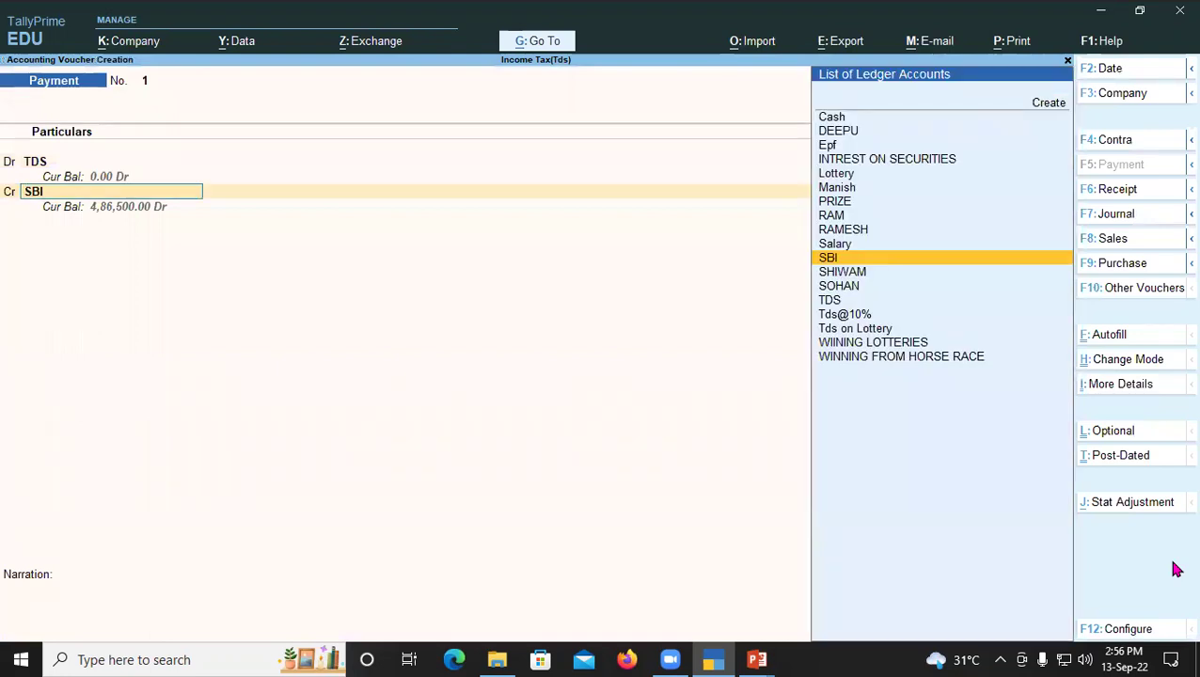
key("Return")
key("Return")
key("Return")
key("Return")
key("Return")
key("Return")
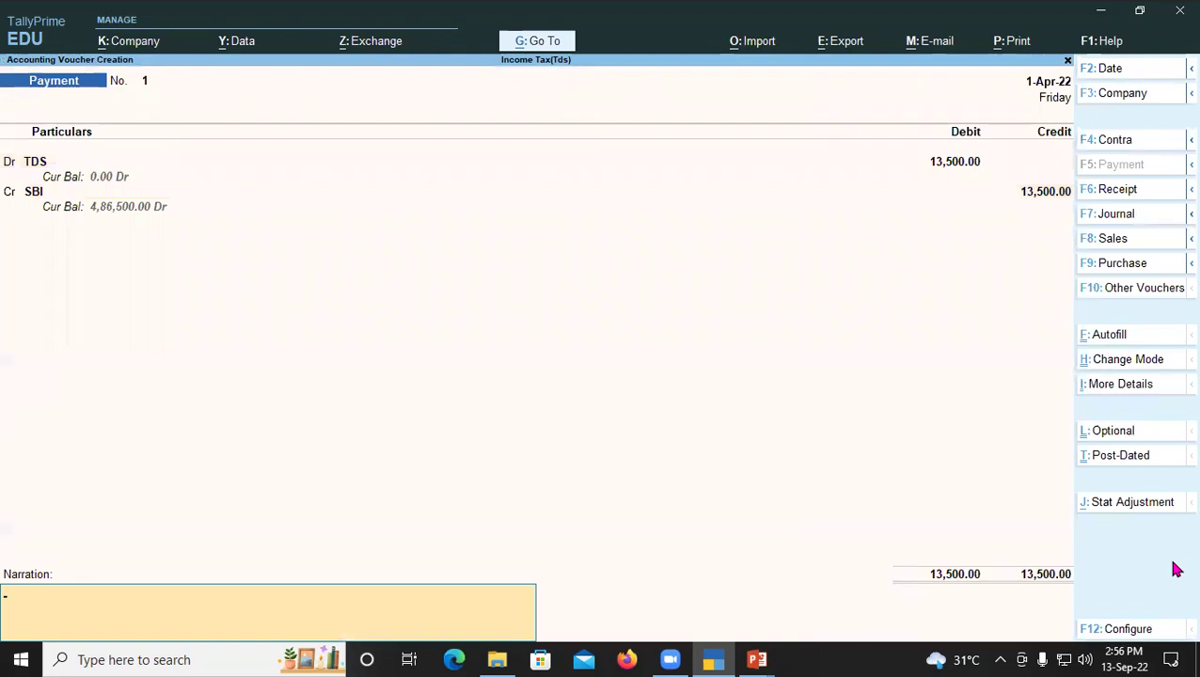
key("Return")
key("Return")
- Review the Balance Sheet's Current Liabilities after the TDS payment and drill into the Sundry Creditors group
key("Escape")
key("Down")
key("Down")
key("Down")
key("Return")
key("Down")
key("Down")
key("Return")
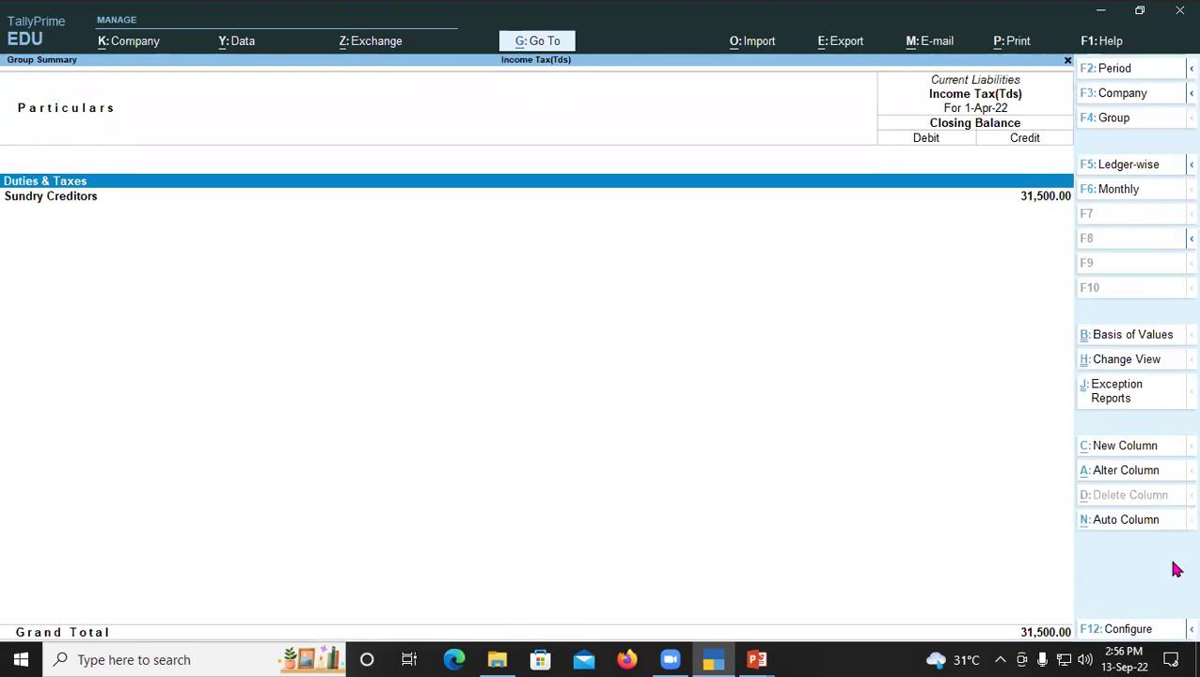
key("Down")
key("Return")
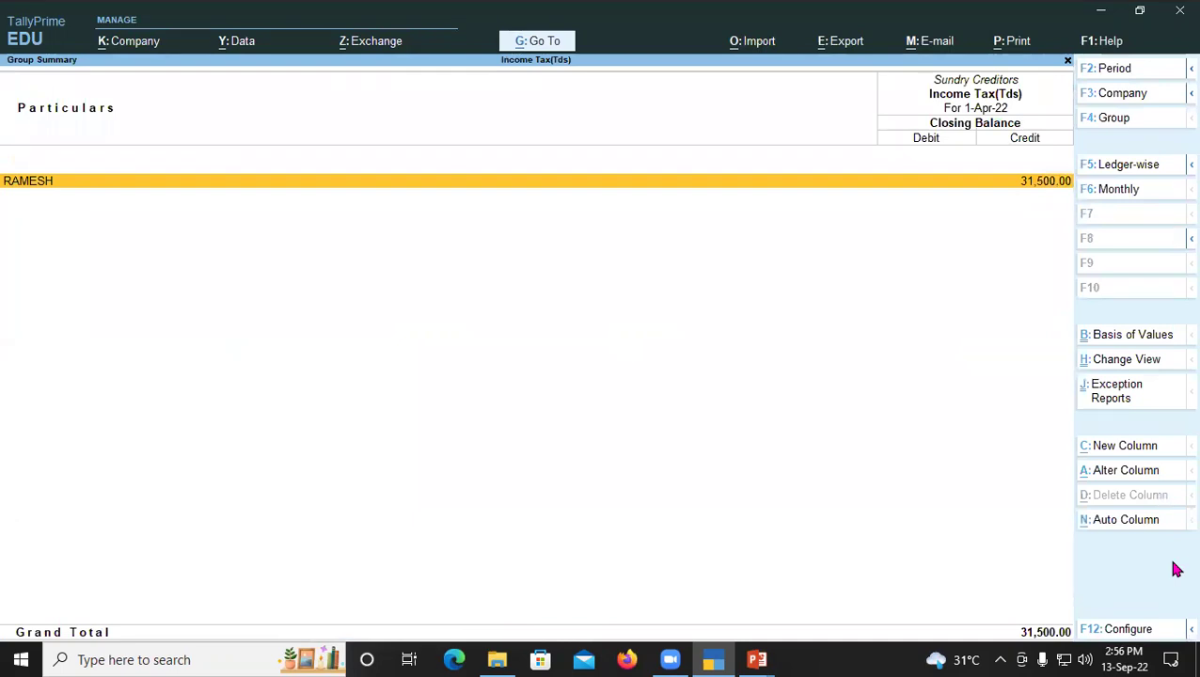
- Start a payment voucher and debit the outstanding sundry creditor's ledger with 31,500
key("Escape")
key("Escape")
key("Escape")
key("Up")
key("Up")
key("Up")
key("Return")
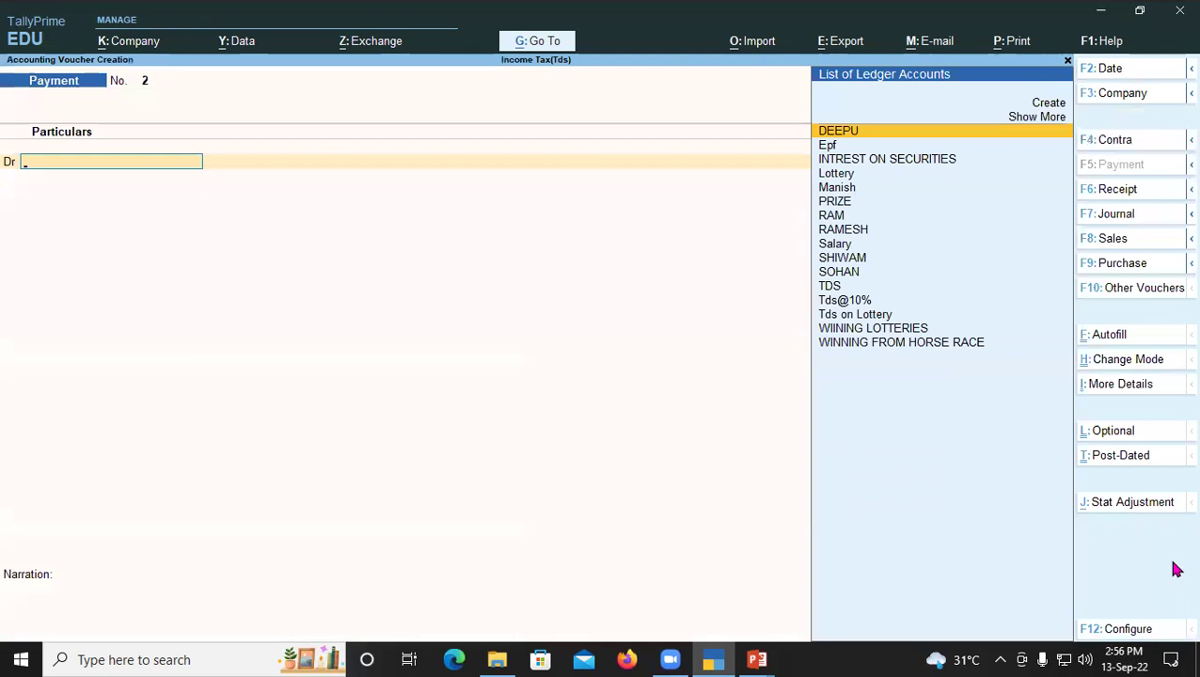
type("RA")
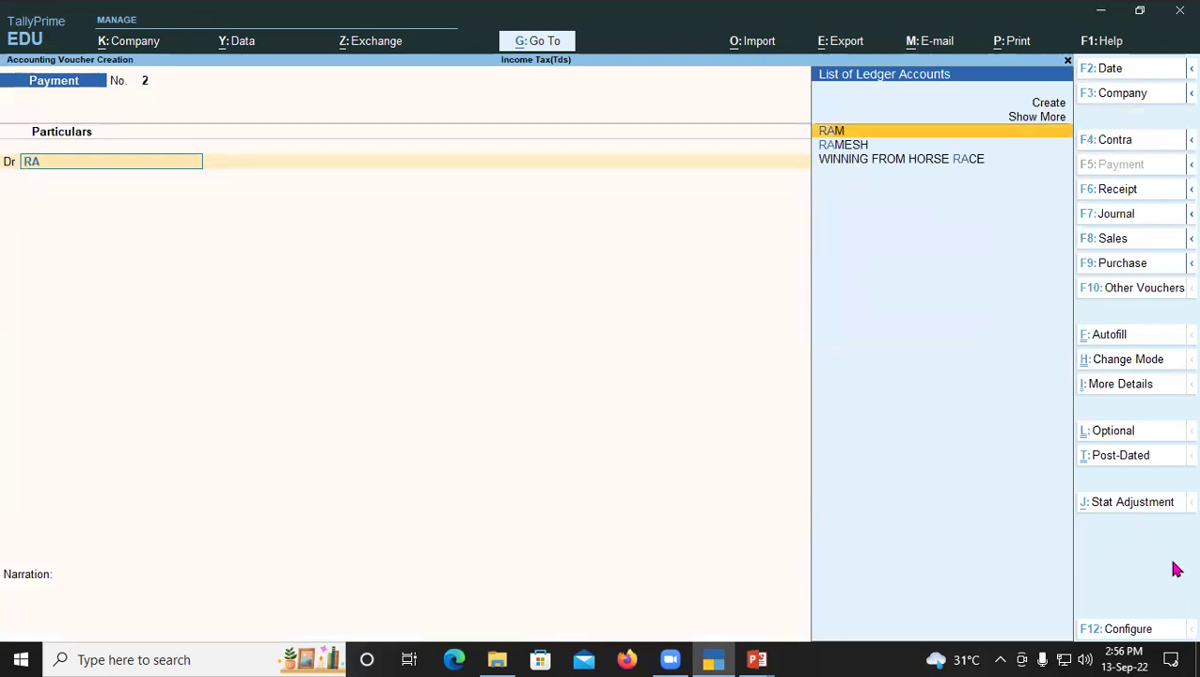
key("Down")
key("Return")
type("31500")
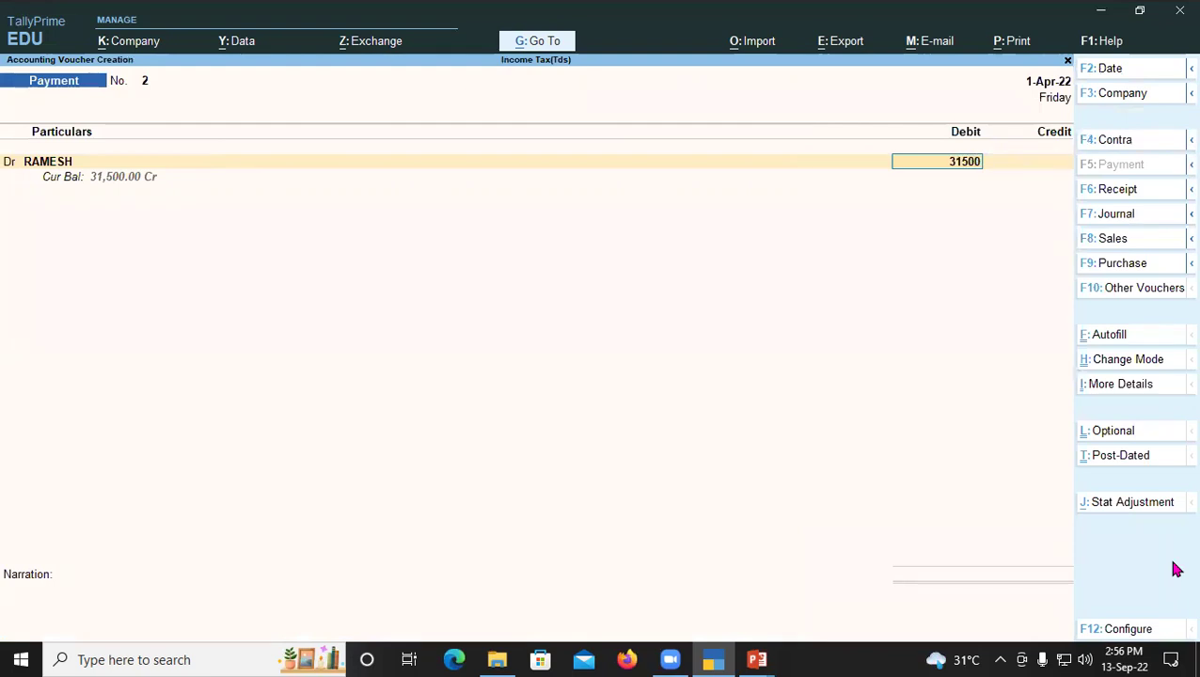
- Settle the creditor's 31,500 in the bill-wise details as Agst Ref against bill 1
key("Return")
key("Return")
key("Return")
key("Return")
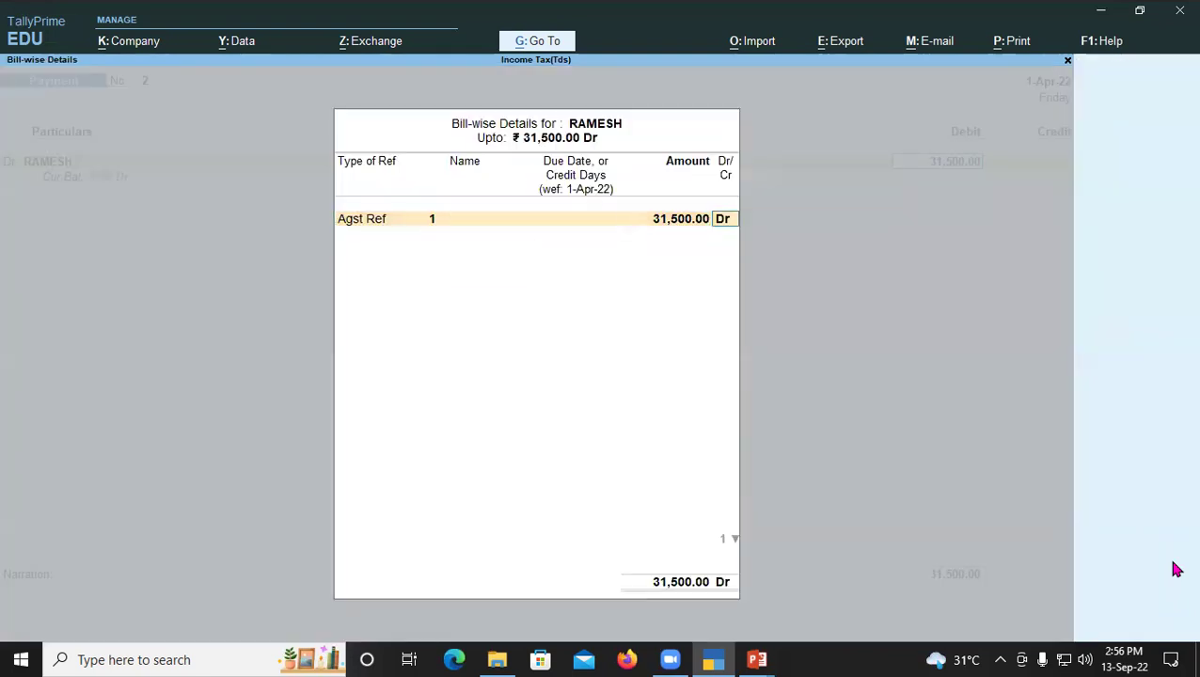
key("Return")
- Complete the credit side of the creditor payment for 31,500 and save the voucher without a narration
key("Return")
key("Return")
key("Return")
key("Return")
key("Return")
key("Return")
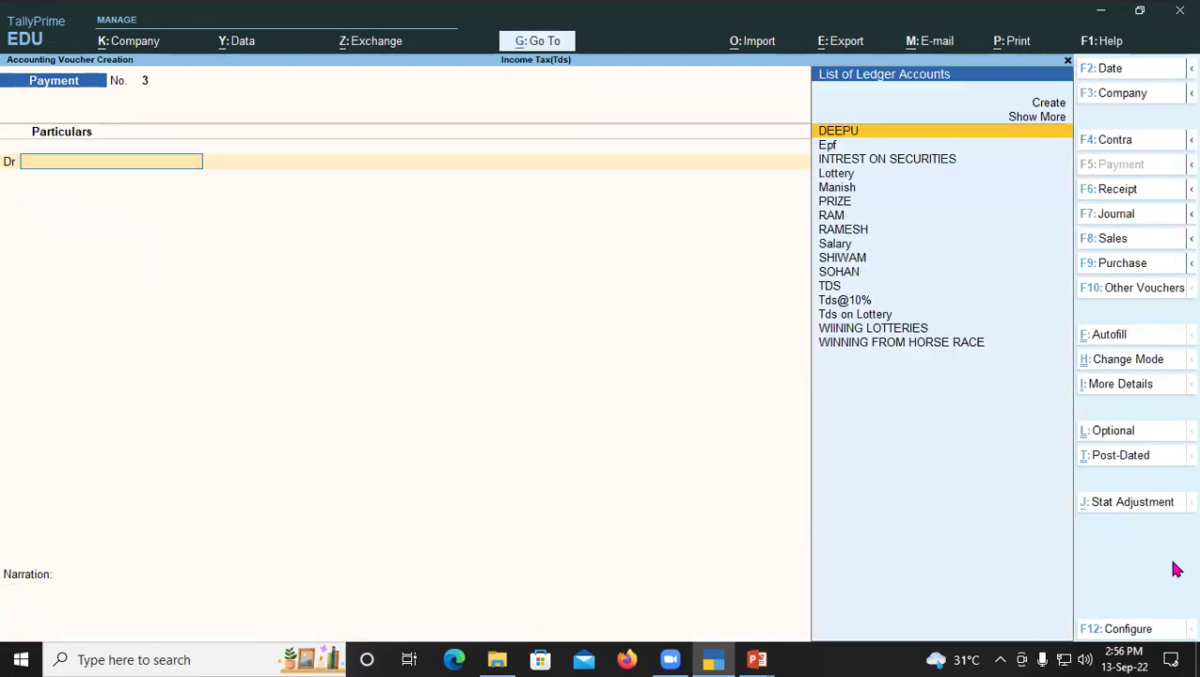
- Leave voucher entry and open the Form 26Q return among the statutory TDS reports
key("Escape")
key("Down")
key("Down")
key("Down")
key("Down")
key("Down")
key("Down")
key("Down")
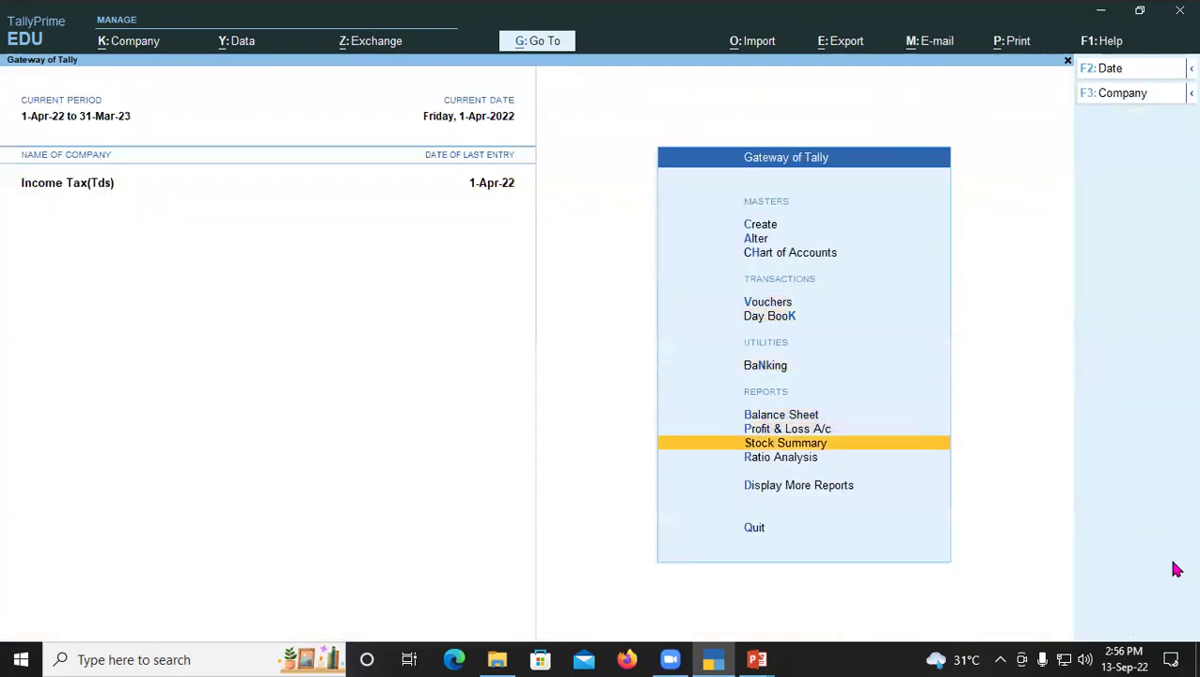
key("Return")
key("Down")
key("Down")
key("Down")
key("Down")
key("Down")
key("Down")
key("Down")
key("Down")
key("Down")
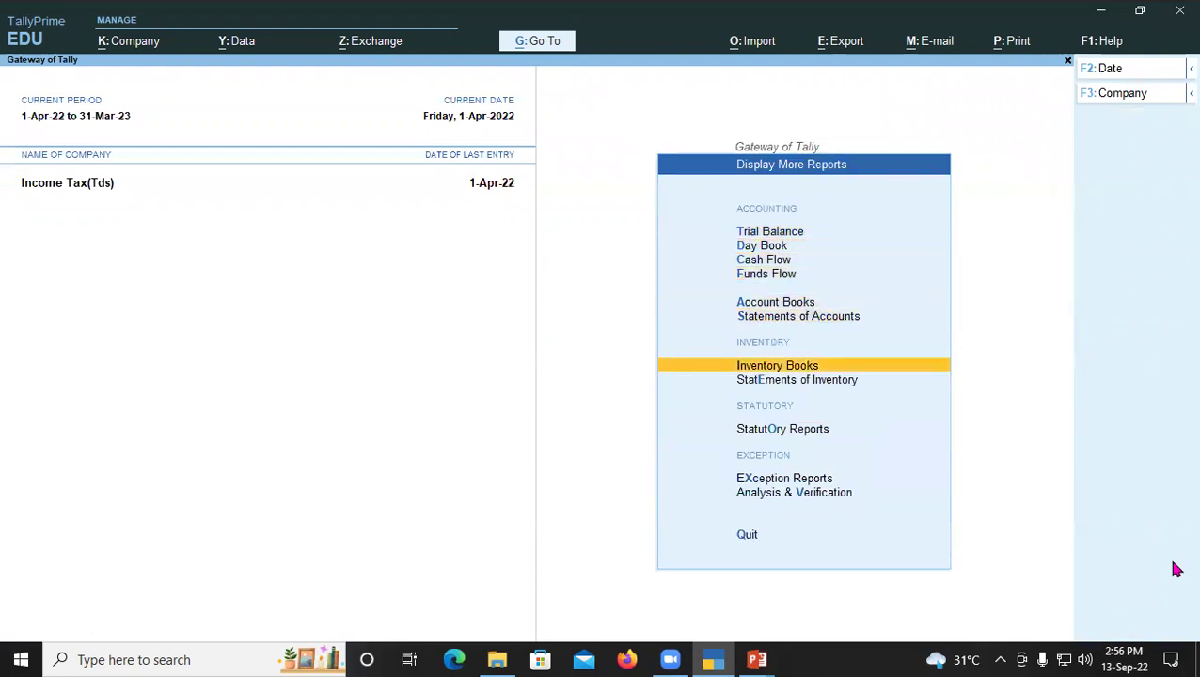
key("Up")
key("Return")
key("Down")
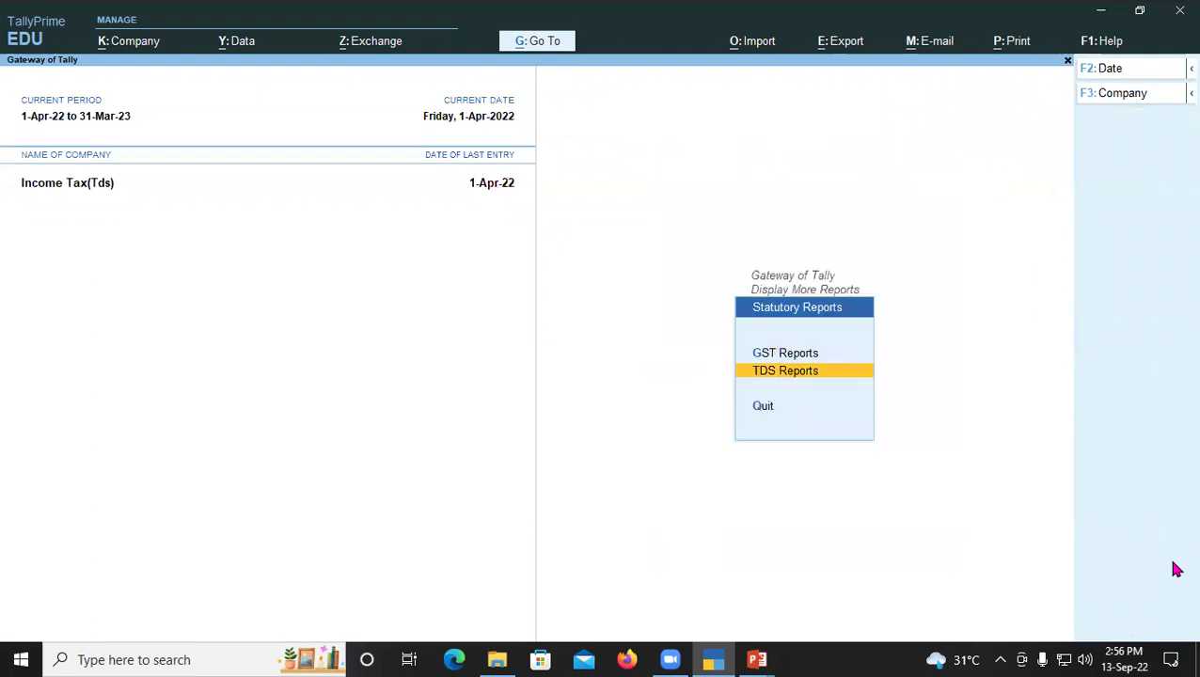
key("Return")
key("Down")
key("Return")
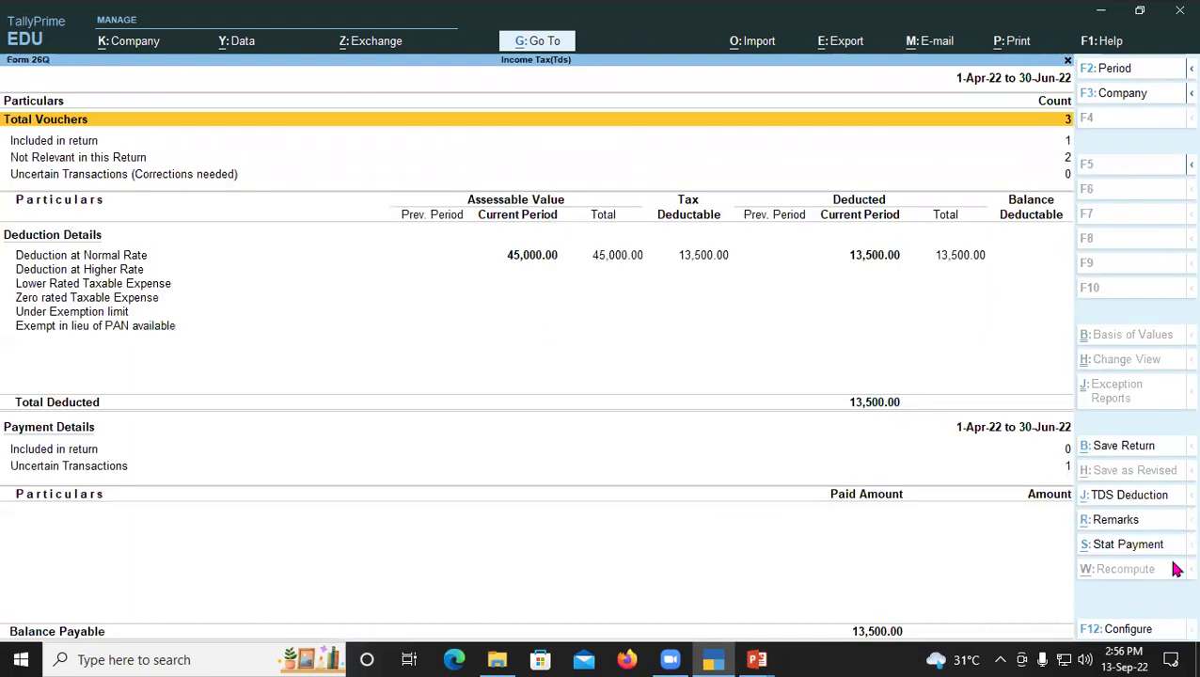
- Examine the Deduction at Normal Rate entry under Form 26Q's Deduction Details
key("Down")
key("Down")
key("Down")
key("Down")
key("Return")
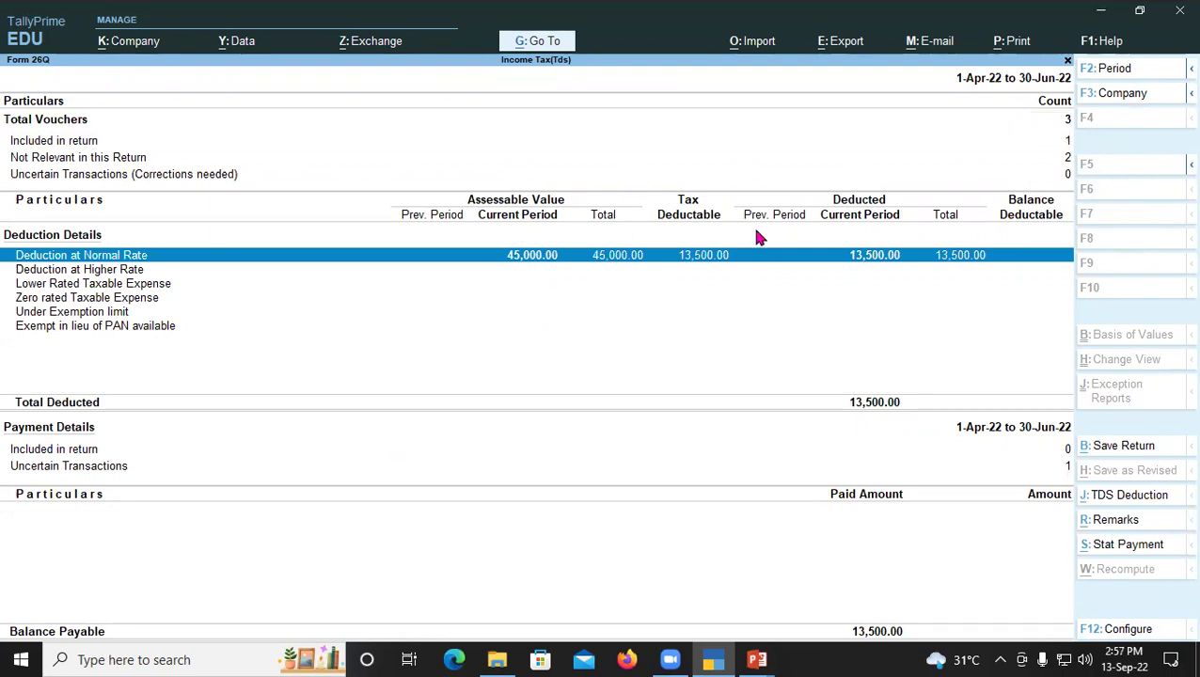
- Leave the TDS reports and check the Current Liabilities line in the Balance Sheet
key("Escape")
key("Escape")
key("Escape")
key("Up")
key("Up")
key("Escape")
key("Up")
key("Up")
key("Up")
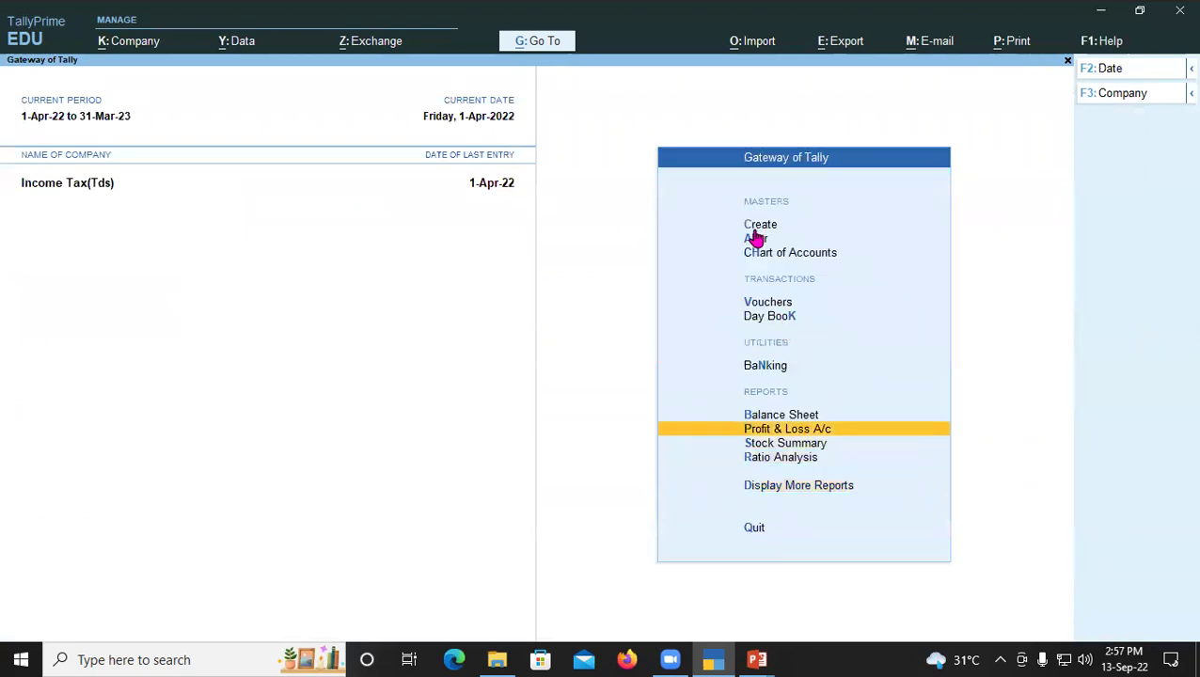
key("Return")
key("Down")
key("Down")
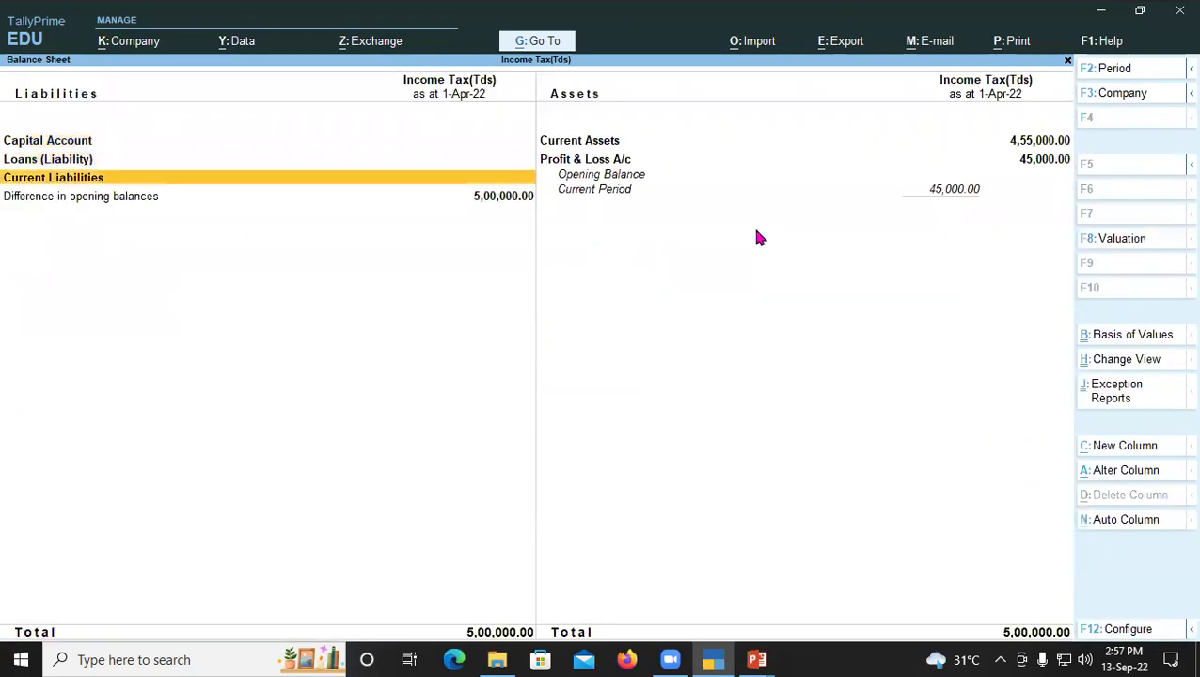
- Drill into Current Liabilities and inspect the Sundry Creditors and Duties & Taxes groups for outstanding balances
key("Return")
key("Down")
key("Up")
key("Down")
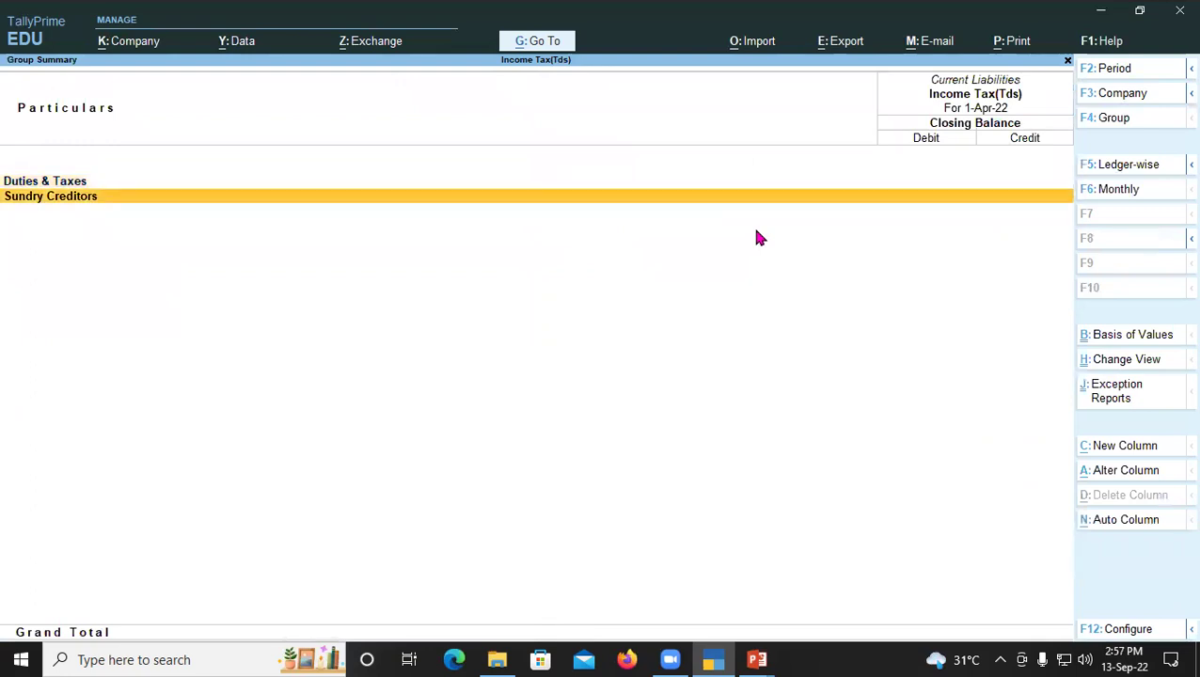
key("Up")
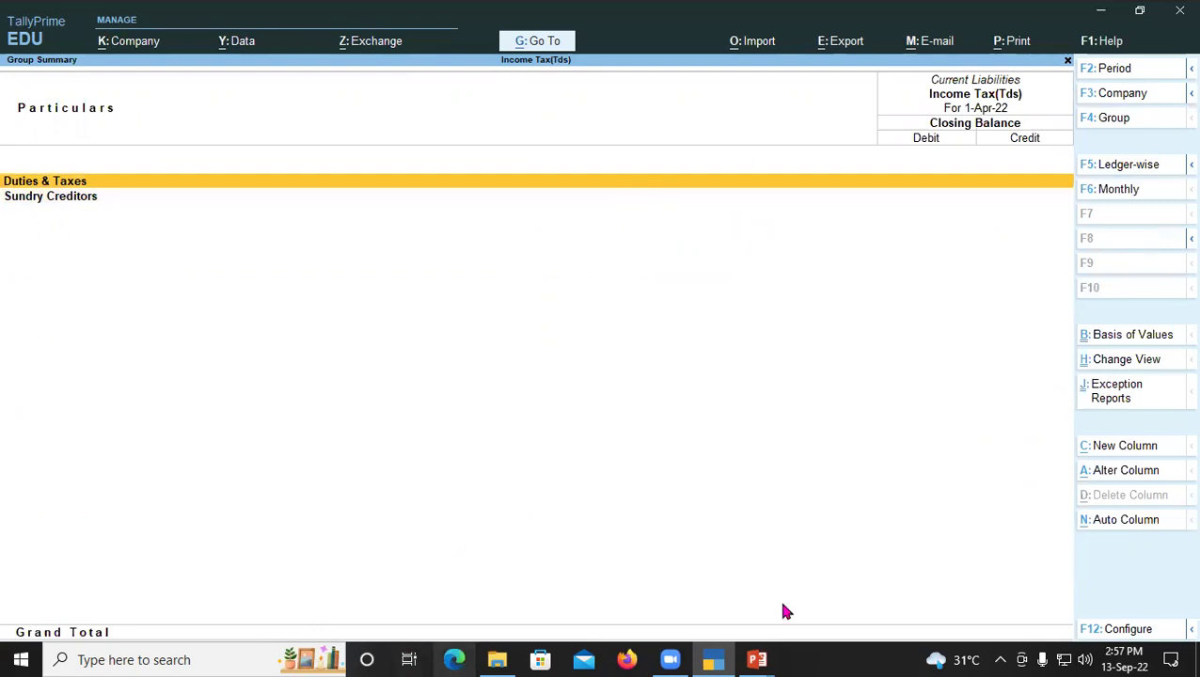
key("Return")
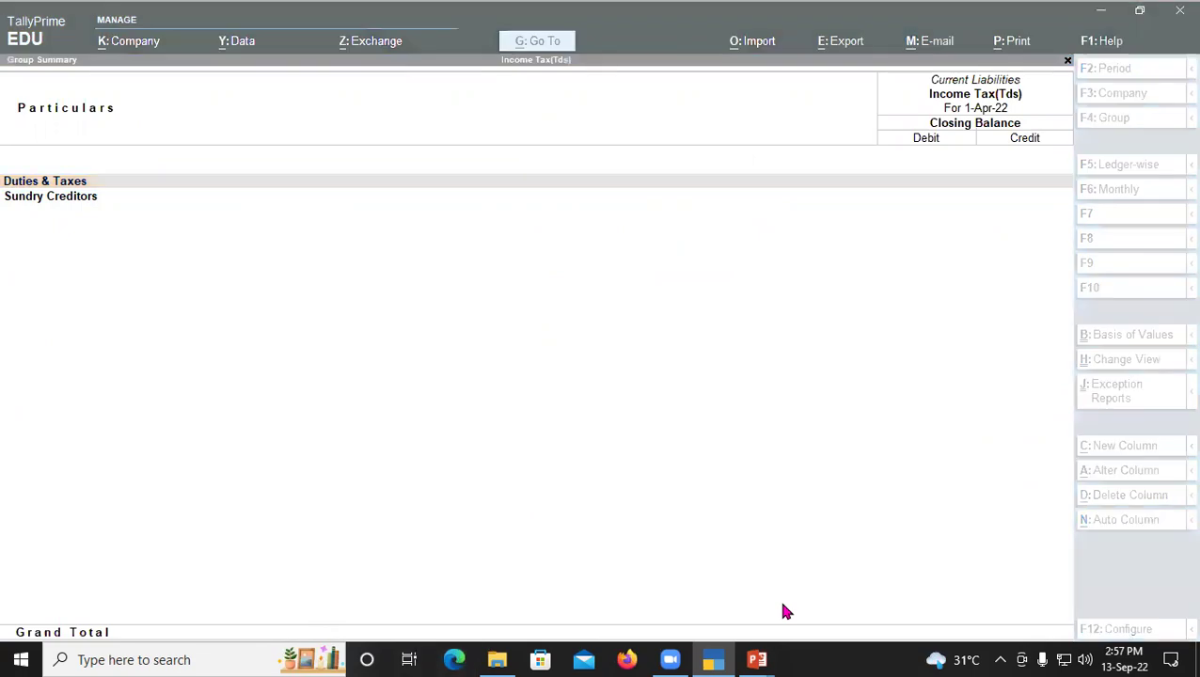